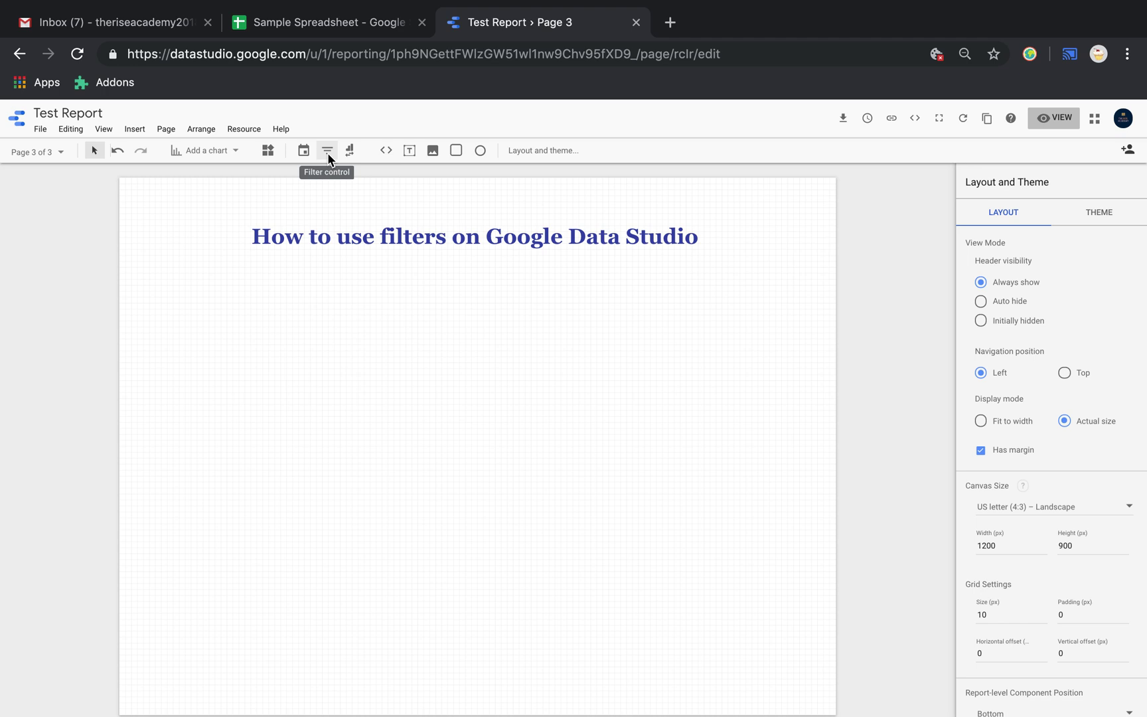
Insert a basic table chart below the page title and widen it to span most of the page.
{"action": "left_click", "coordinate": [237, 155]}
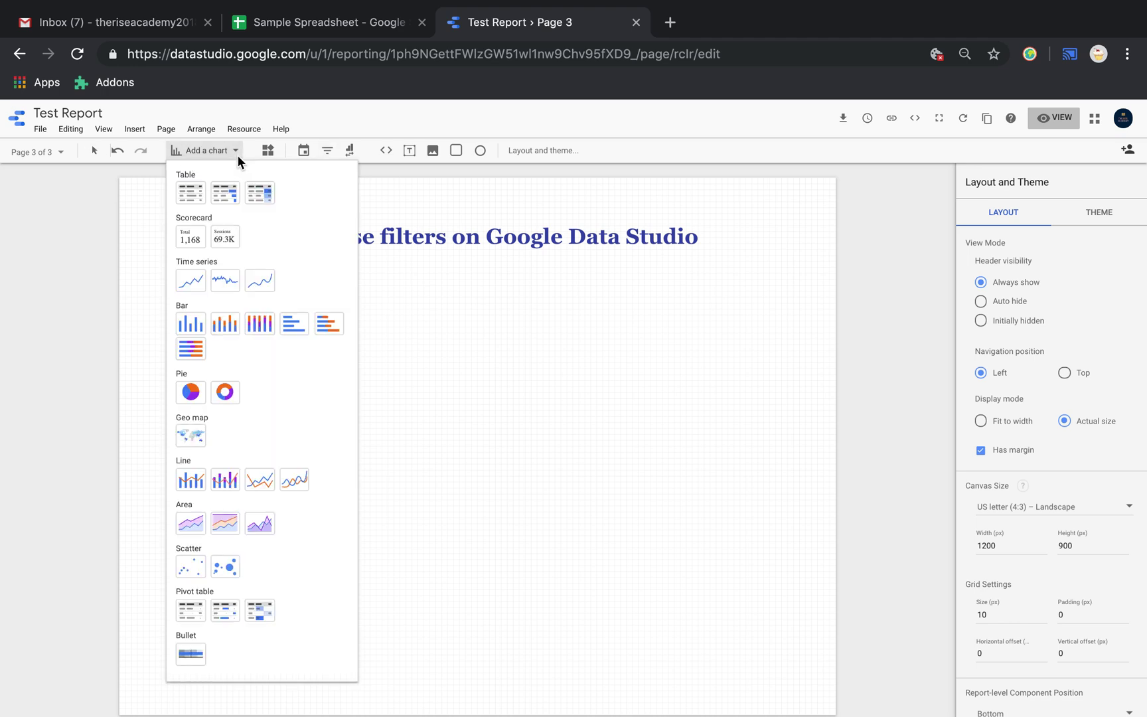
{"action": "left_click", "coordinate": [197, 195]}
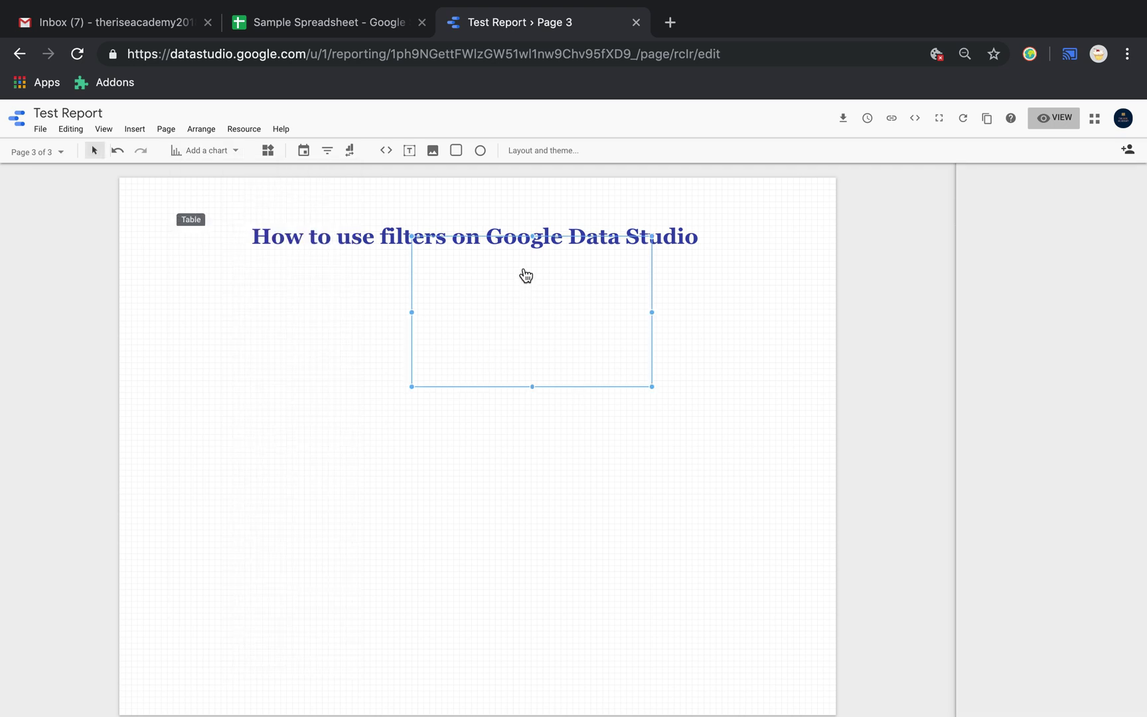
{"action": "left_click_drag", "start_coordinate": [601, 233], "coordinate": [494, 354]}
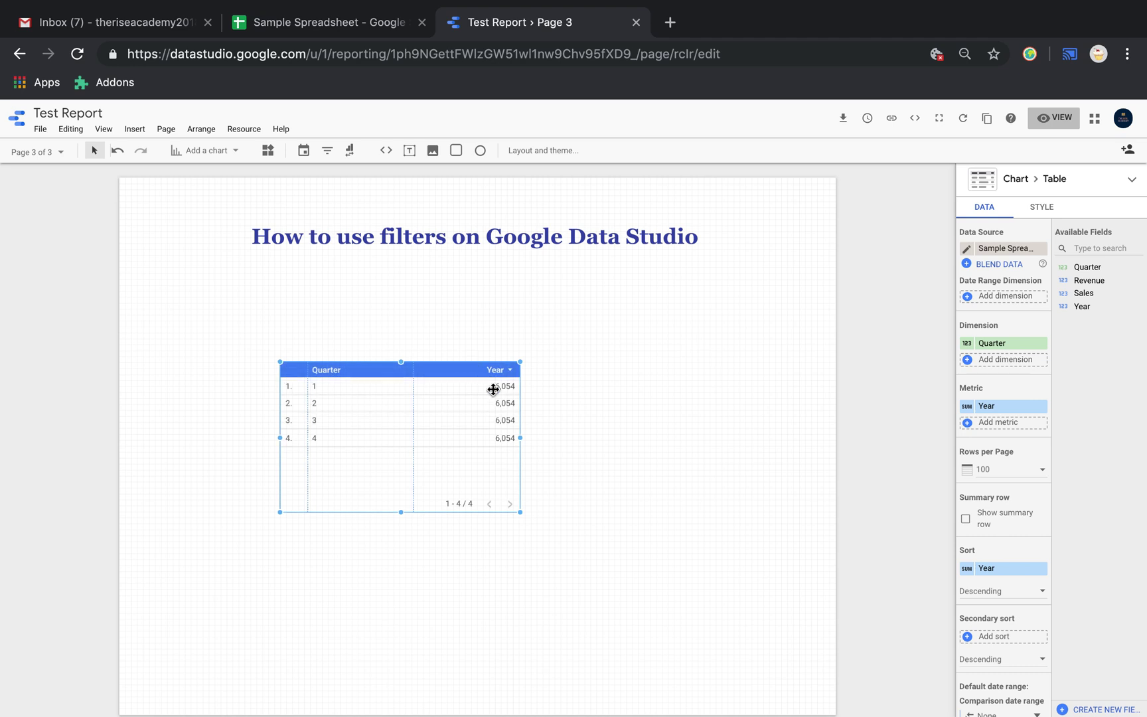
{"action": "left_click_drag", "start_coordinate": [520, 437], "coordinate": [760, 409]}
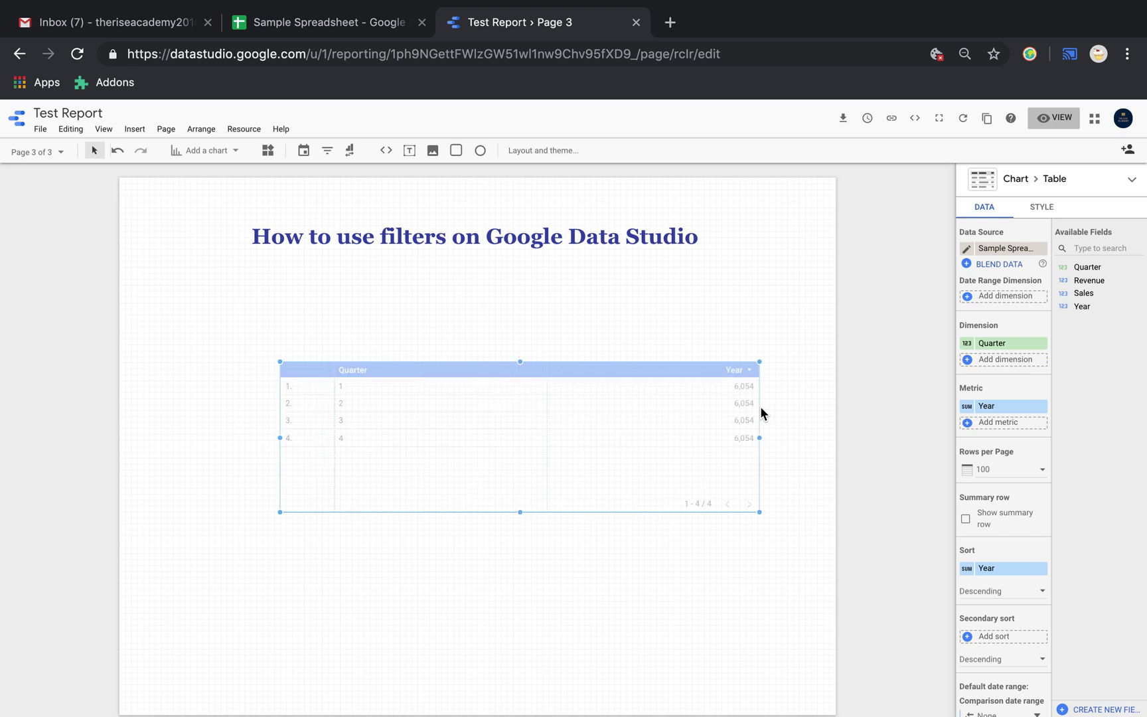
{"action": "left_click_drag", "start_coordinate": [280, 438], "coordinate": [226, 438]}
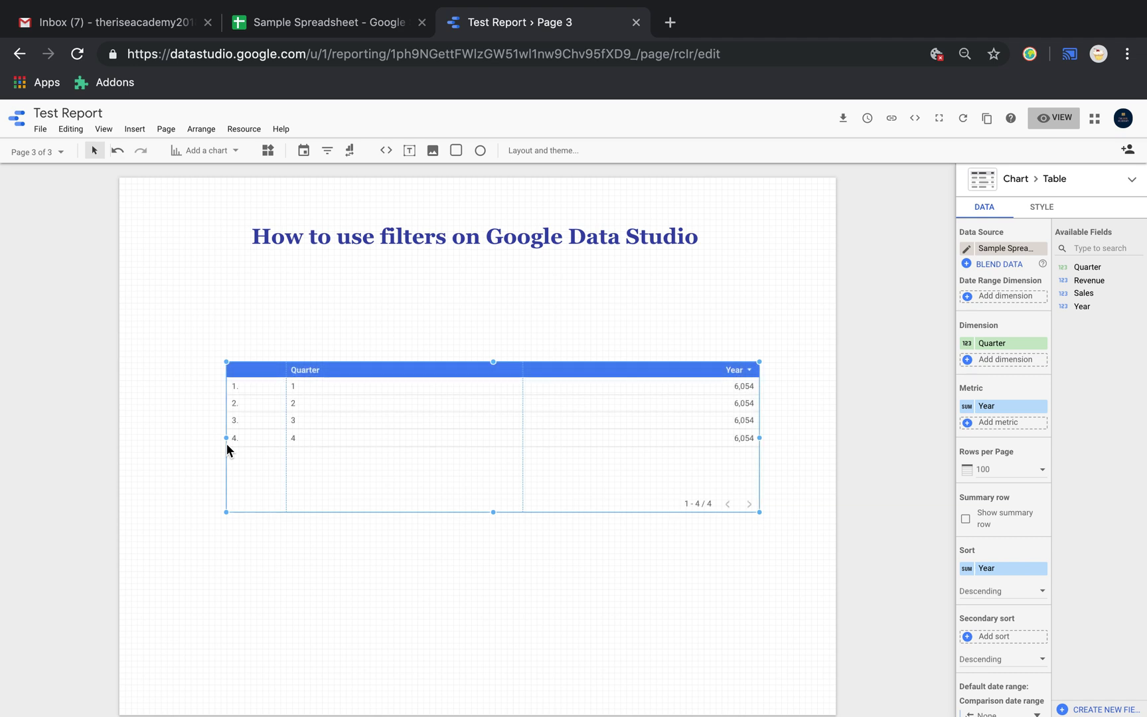
{"action": "left_click", "coordinate": [239, 150]}
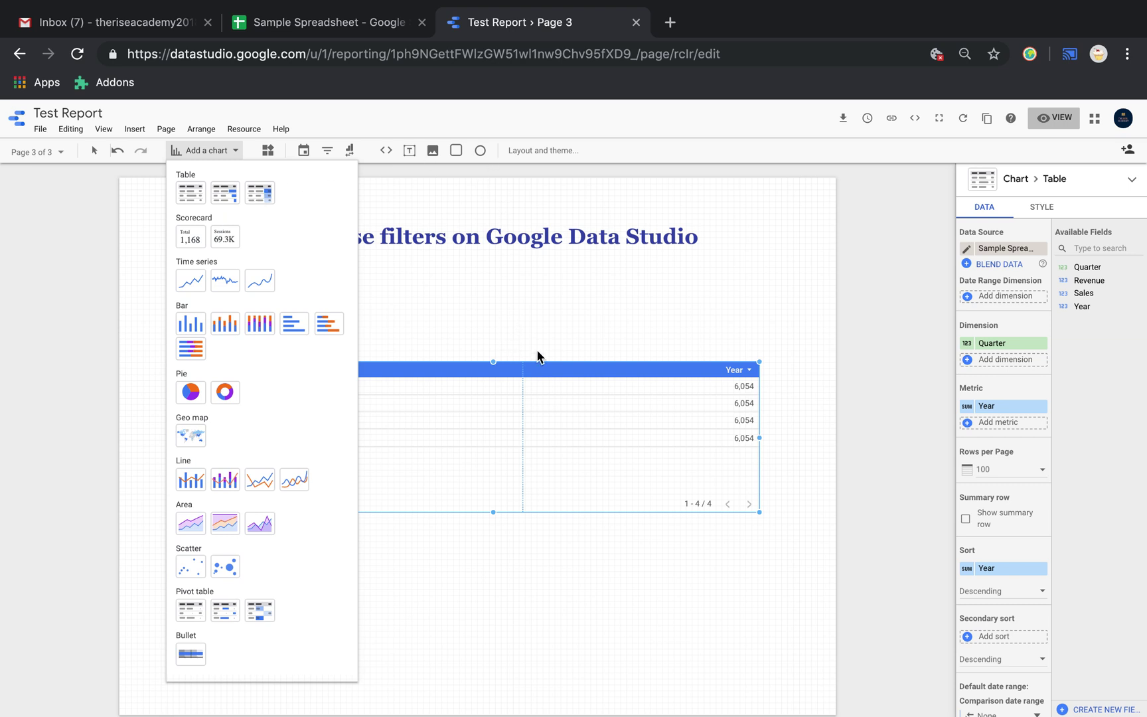
{"action": "key", "text": "Escape"}
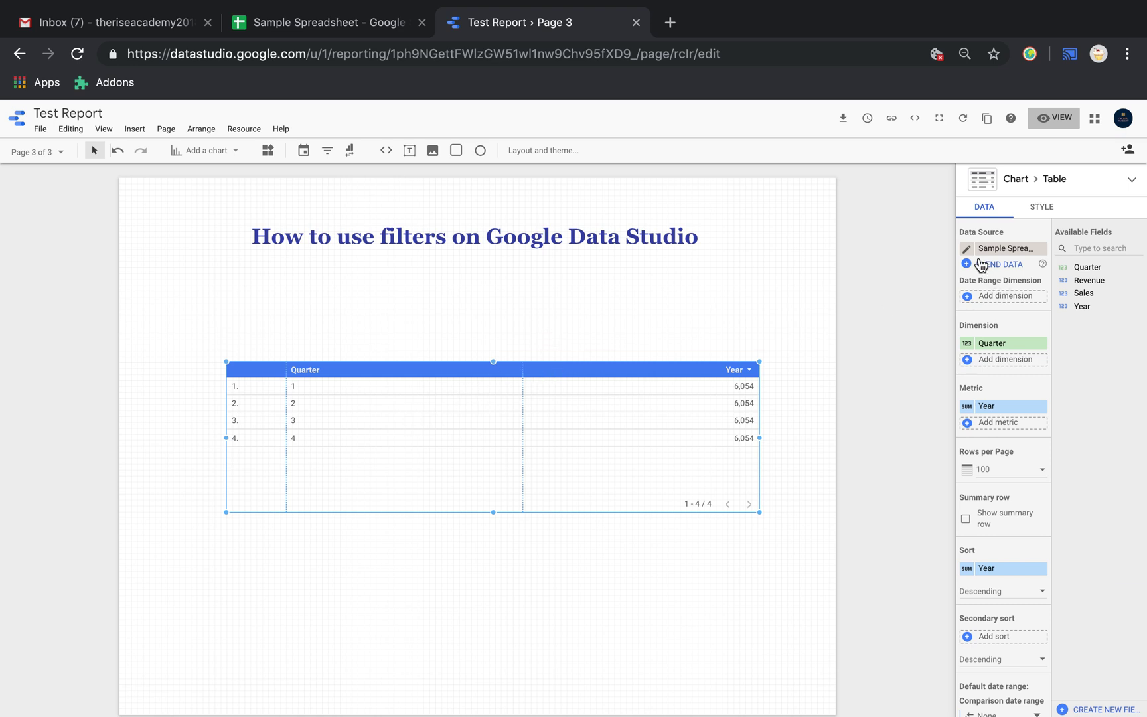
Switch to the Sample Spreadsheet in Google Sheets, review its Year, Quarter, Sales and Revenue columns, and return to the Test Report.
{"action": "left_click", "coordinate": [334, 32]}
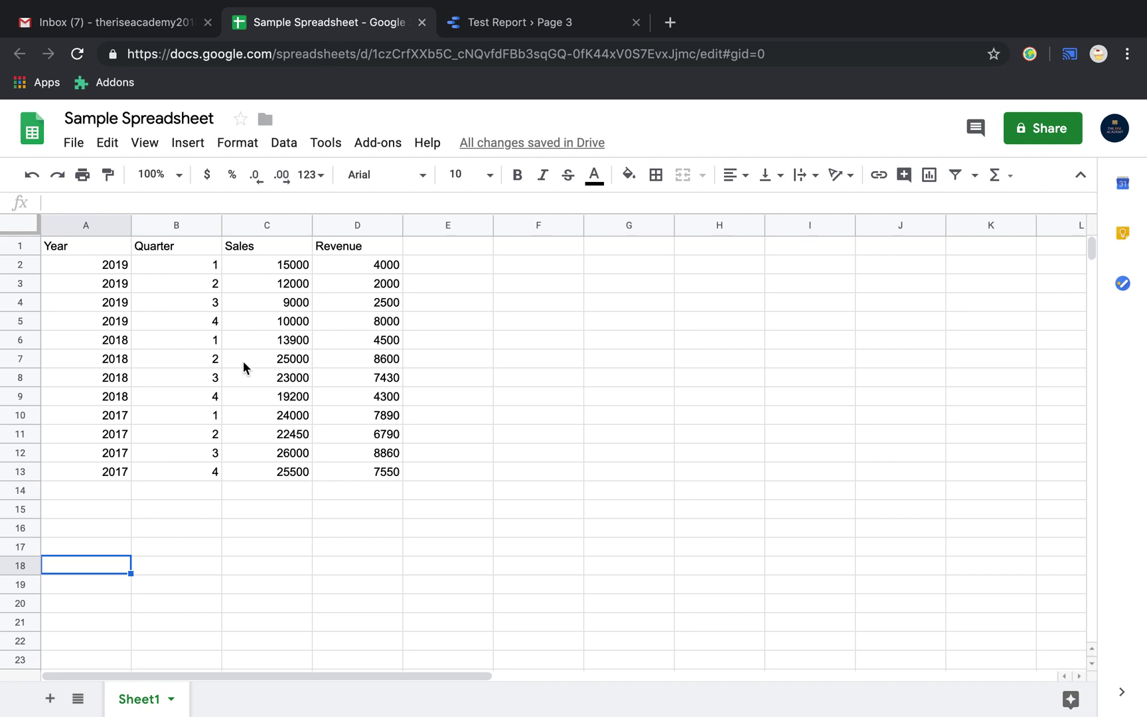
{"action": "left_click", "coordinate": [89, 265]}
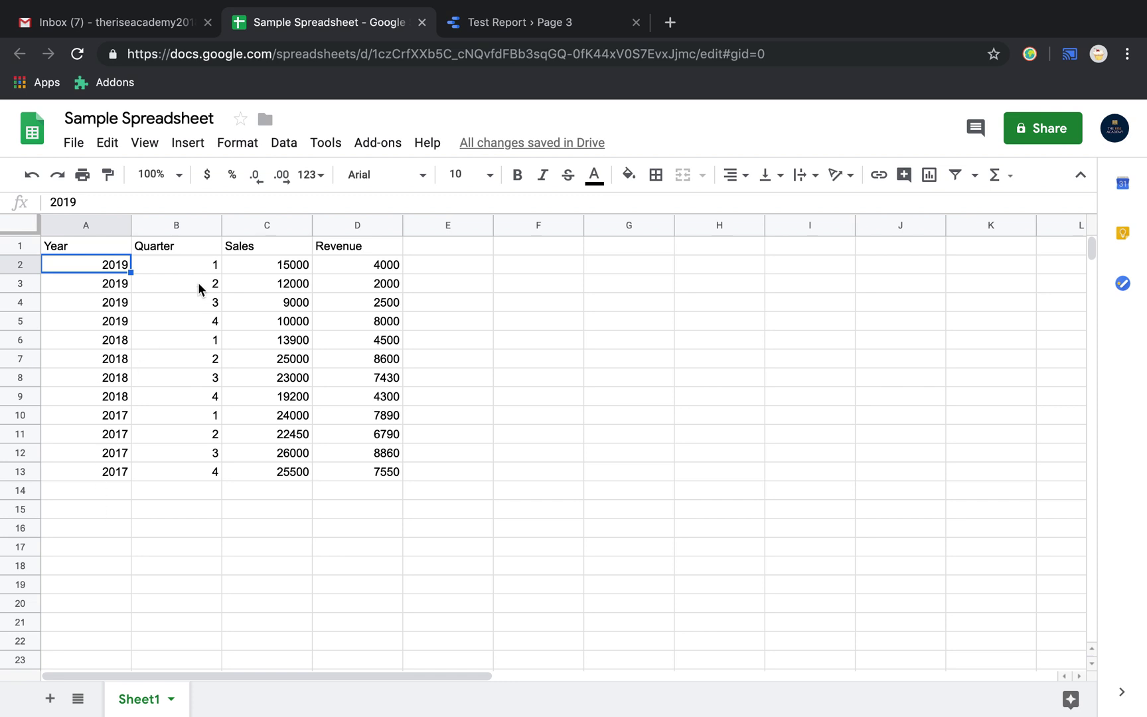
{"action": "left_click", "coordinate": [186, 251]}
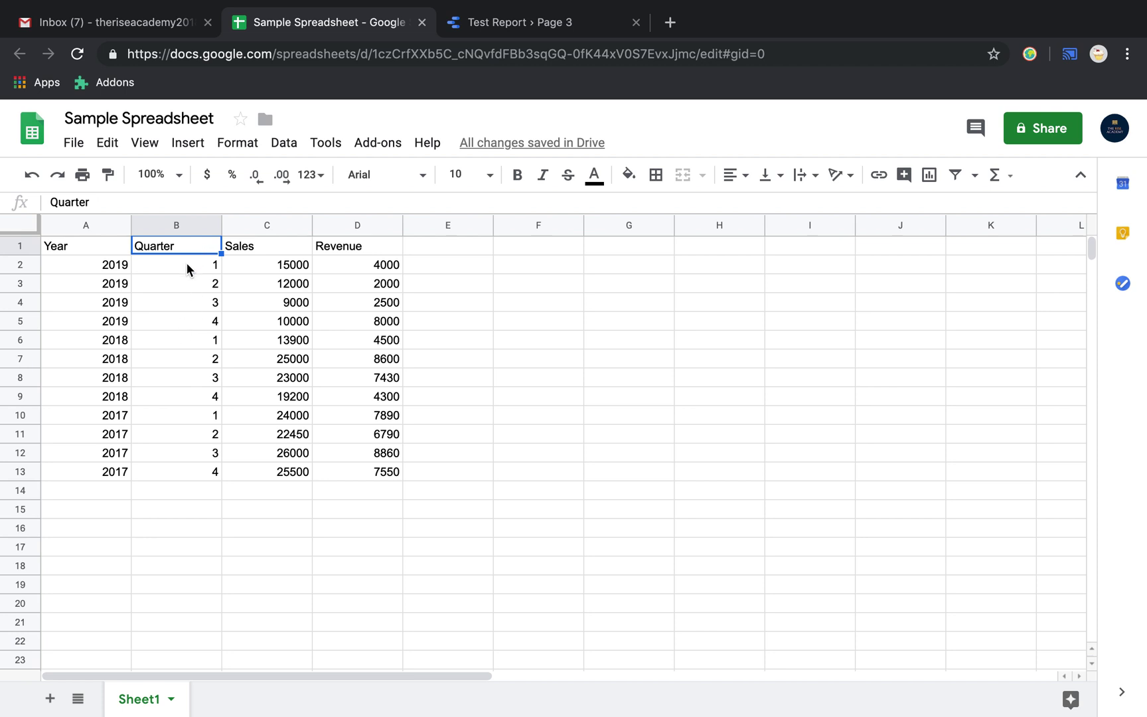
{"action": "left_click", "coordinate": [186, 267]}
{"action": "left_click", "coordinate": [185, 304]}
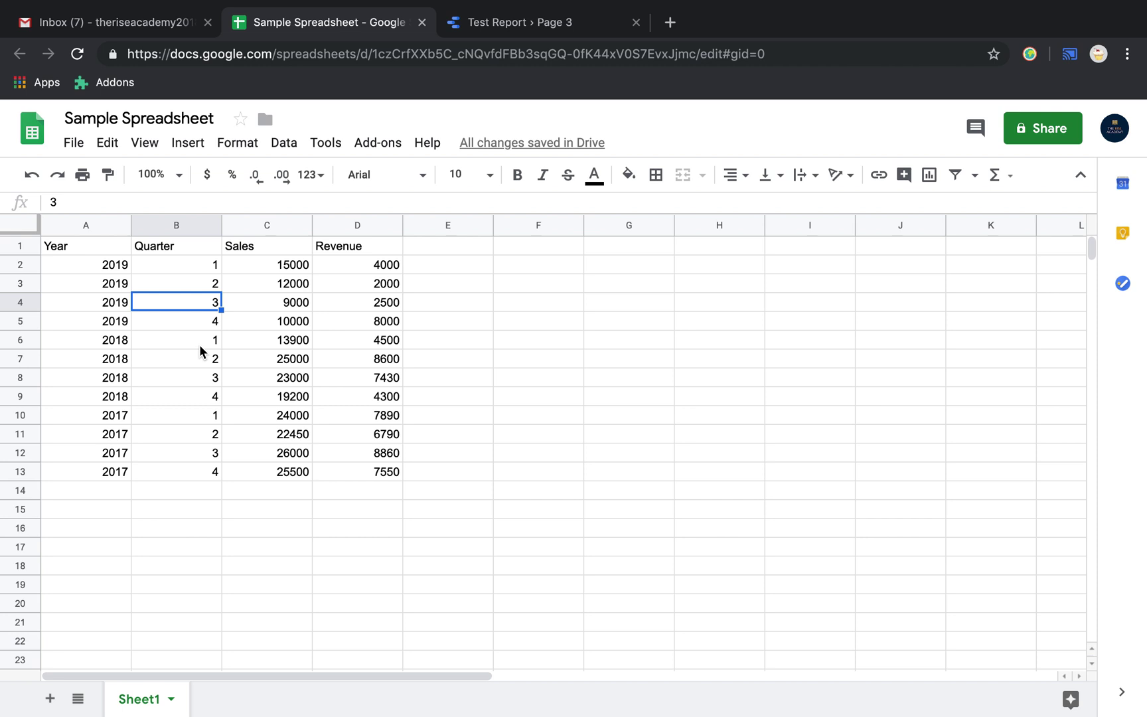
{"action": "left_click", "coordinate": [277, 252]}
{"action": "left_click", "coordinate": [342, 250]}
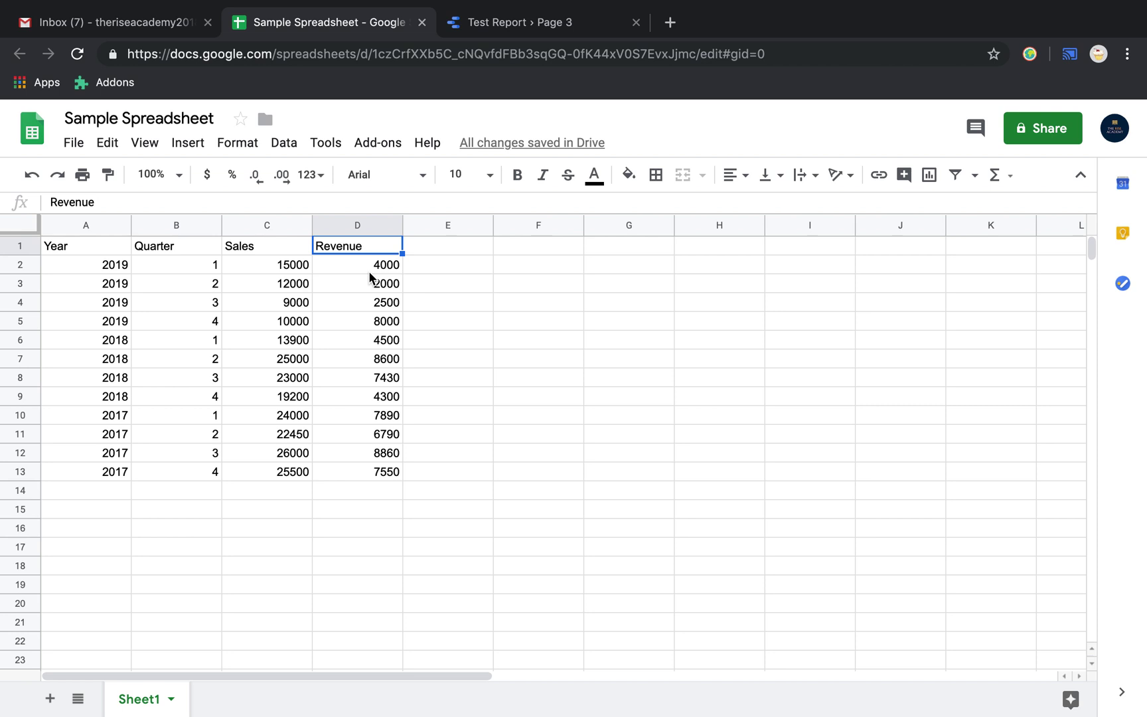
{"action": "left_click", "coordinate": [541, 24]}
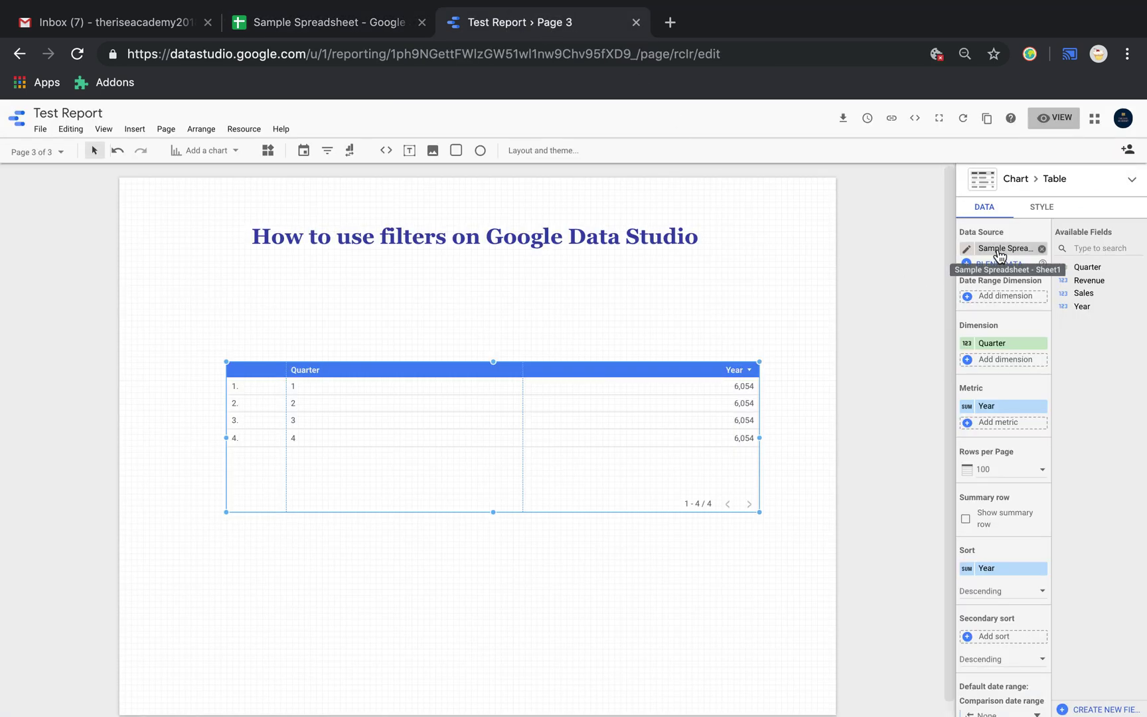
Remove the table's current data source and open the list of replacement data sources.
{"action": "left_click", "coordinate": [1041, 250]}
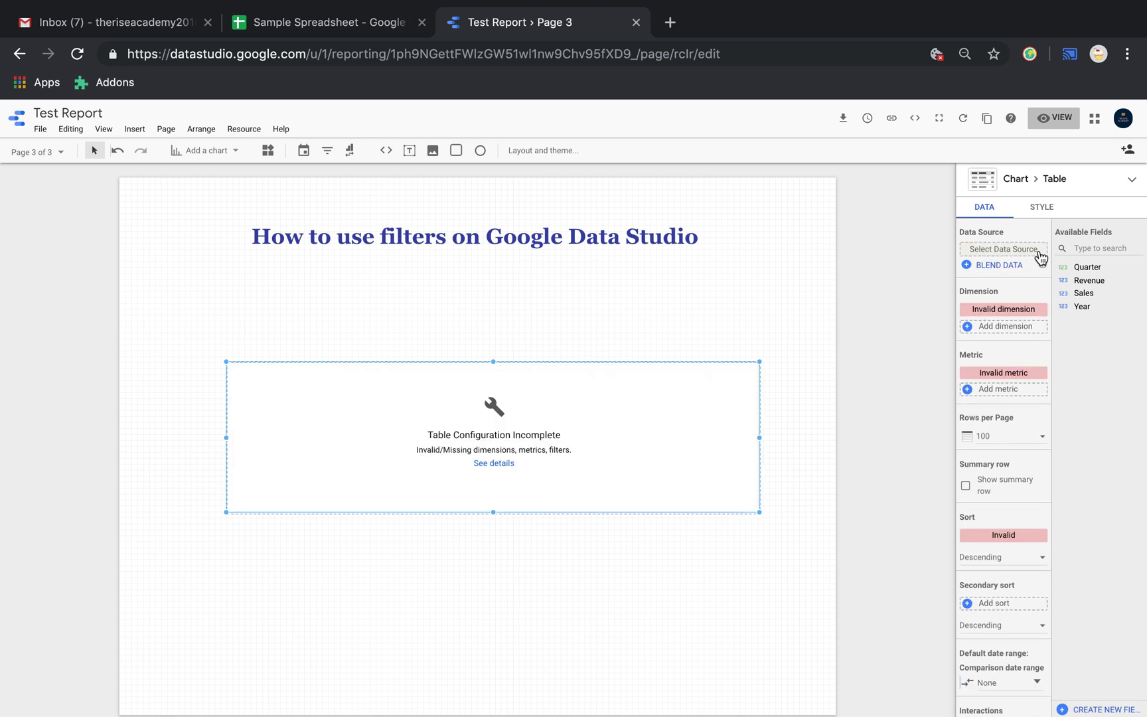
{"action": "left_click", "coordinate": [996, 257]}
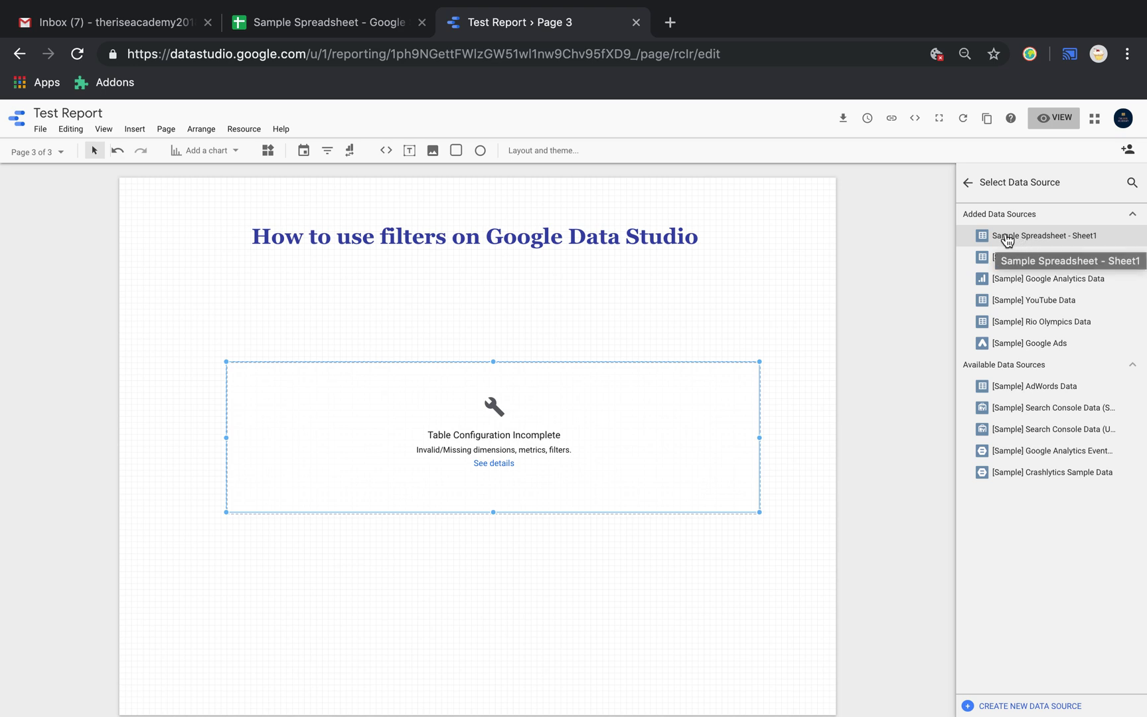
{"action": "left_click", "coordinate": [320, 21]}
{"action": "left_click", "coordinate": [494, 33]}
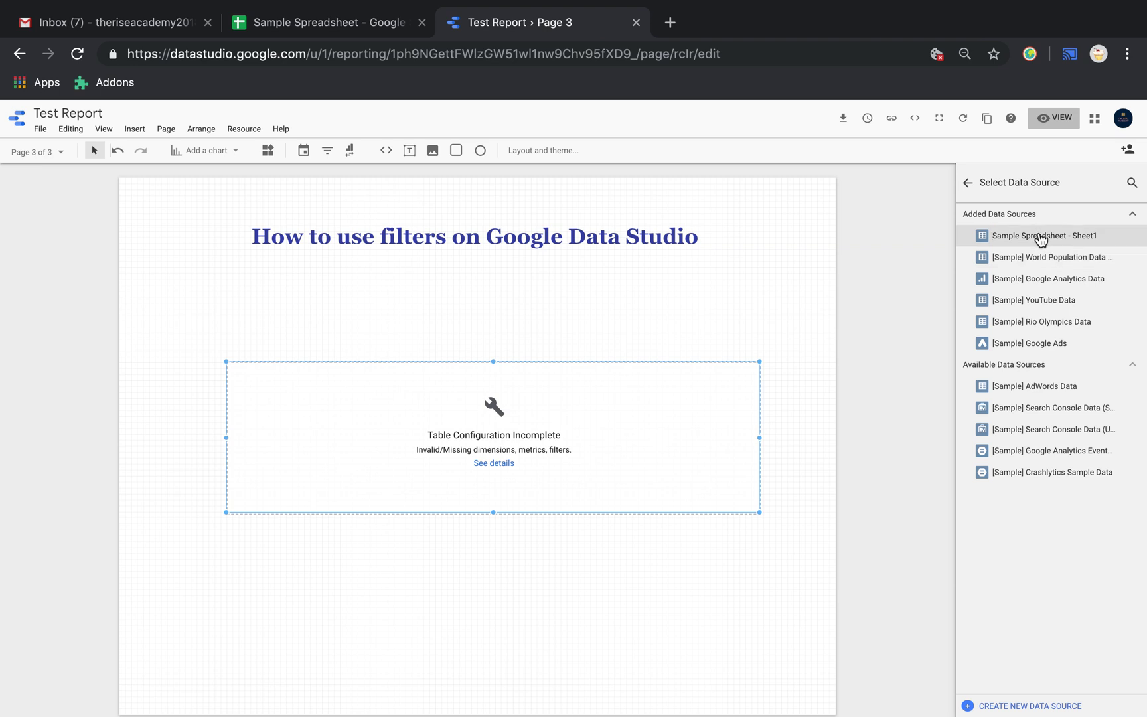
Create a new data source with the Google Sheets connector, using Sheet1 of Sample Spreadsheet.
{"action": "left_click", "coordinate": [1014, 707]}
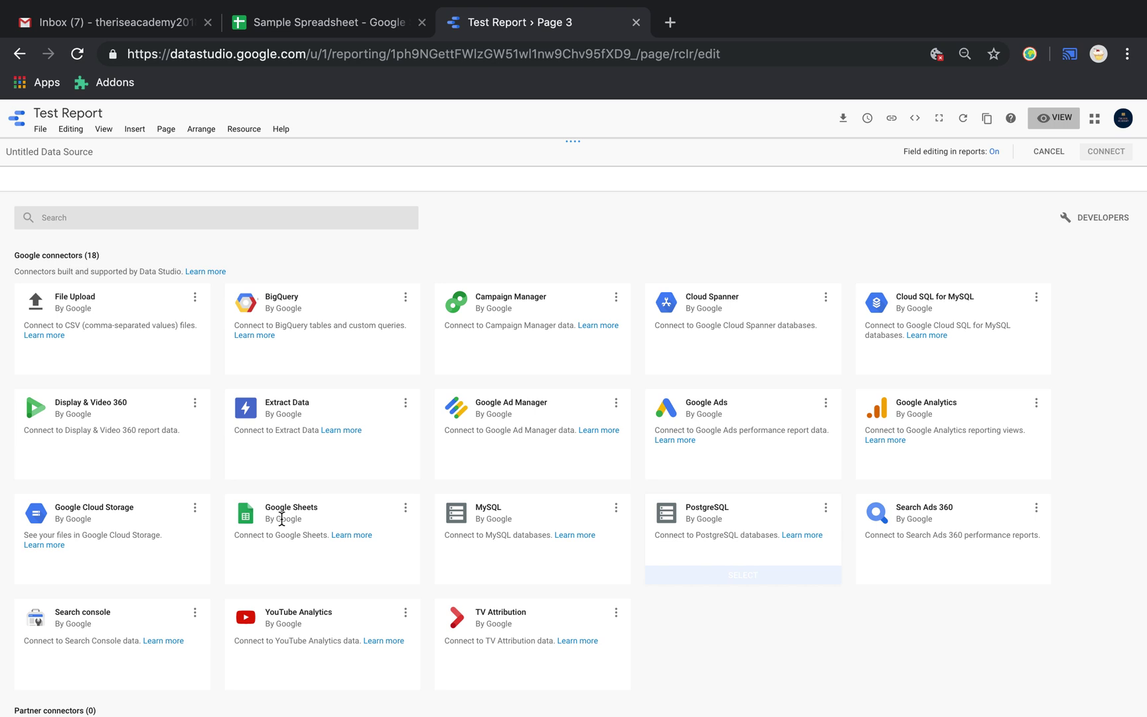
{"action": "left_click", "coordinate": [311, 576]}
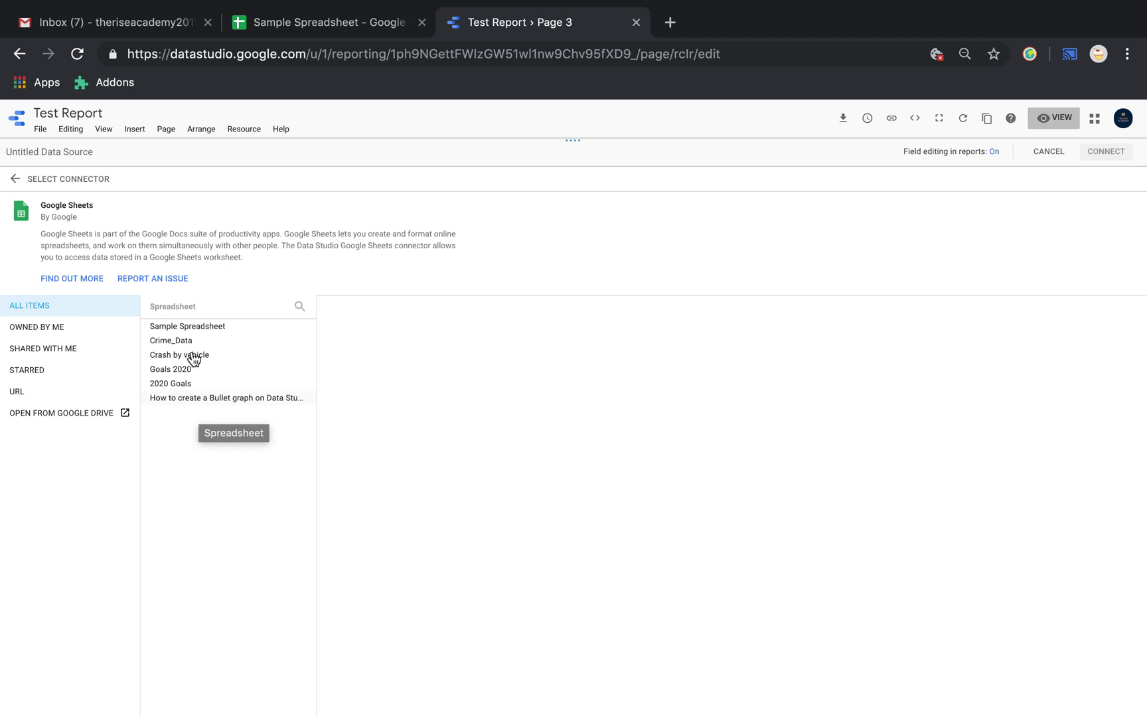
{"action": "left_click", "coordinate": [202, 329]}
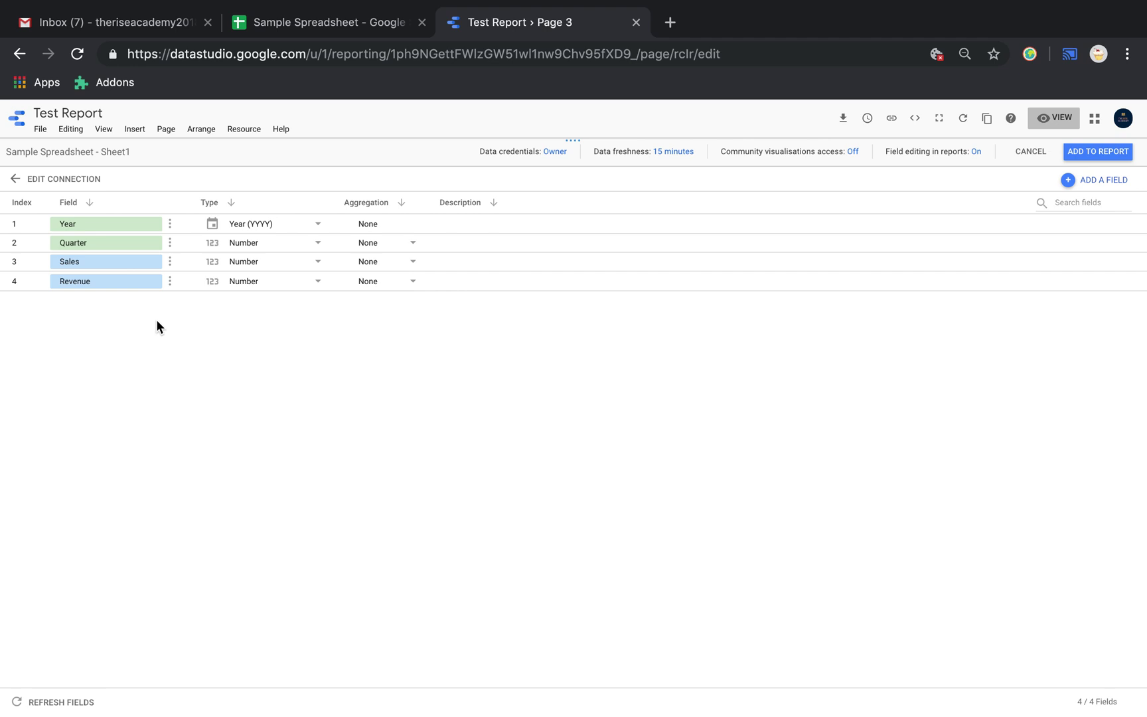
Check the data type options for the Quarter field and the aggregation options for the Revenue field.
{"action": "left_click", "coordinate": [319, 245]}
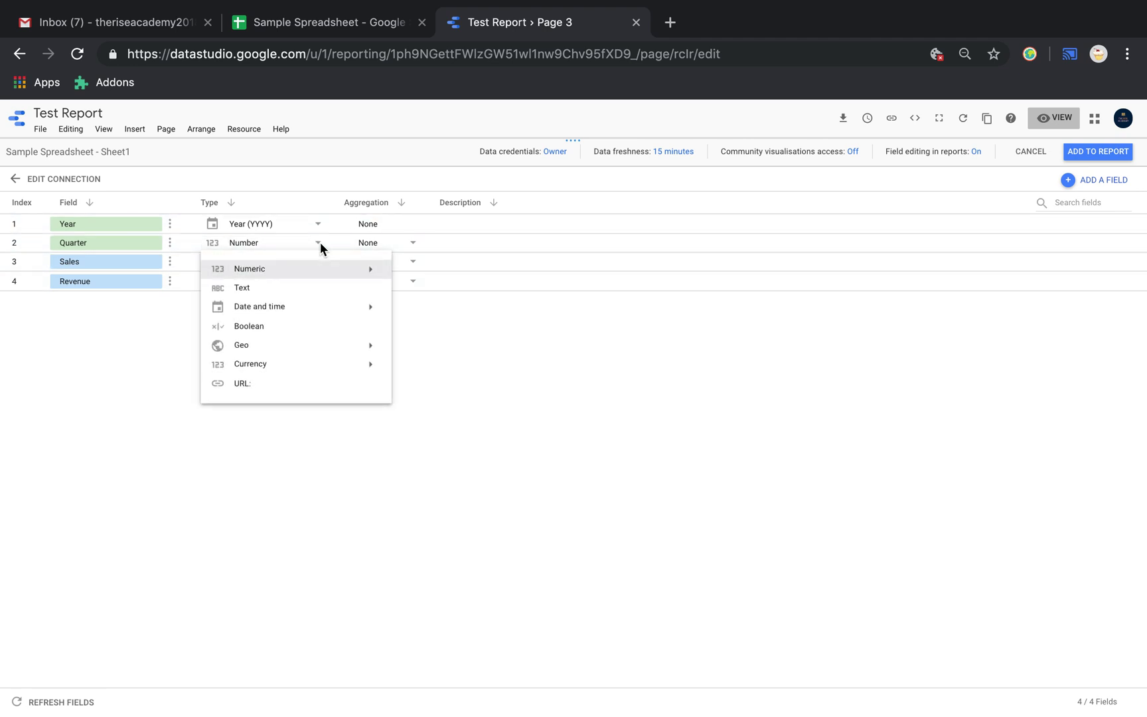
{"action": "mouse_move", "coordinate": [215, 313]}
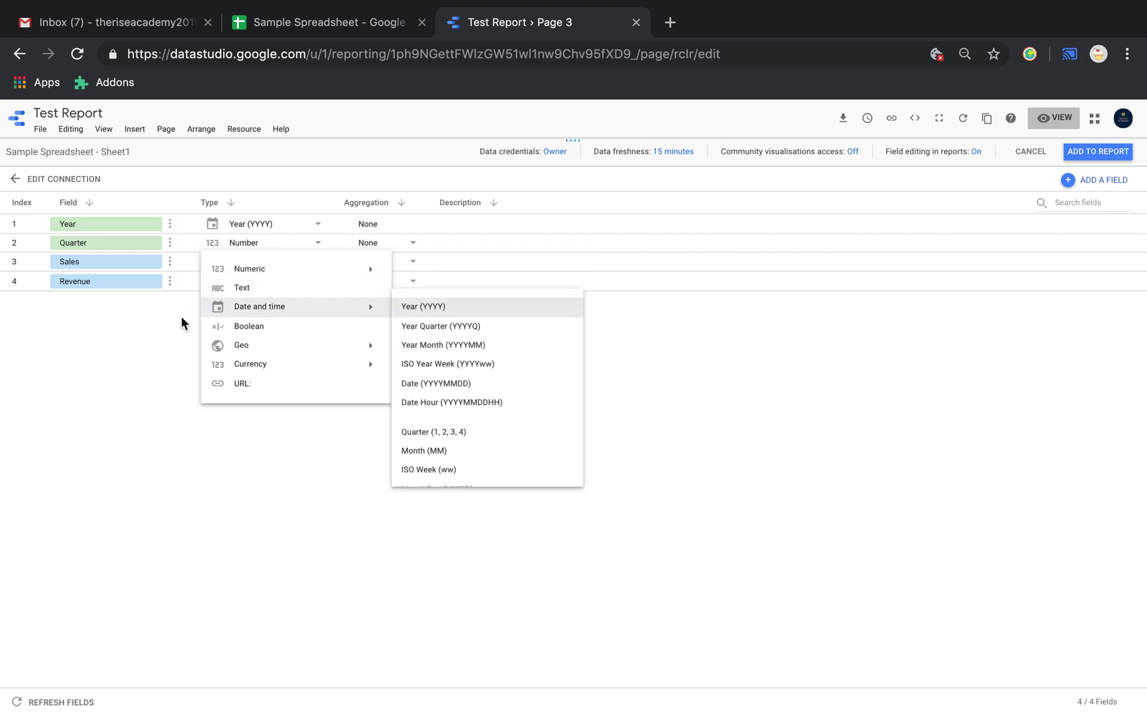
{"action": "left_click", "coordinate": [150, 363]}
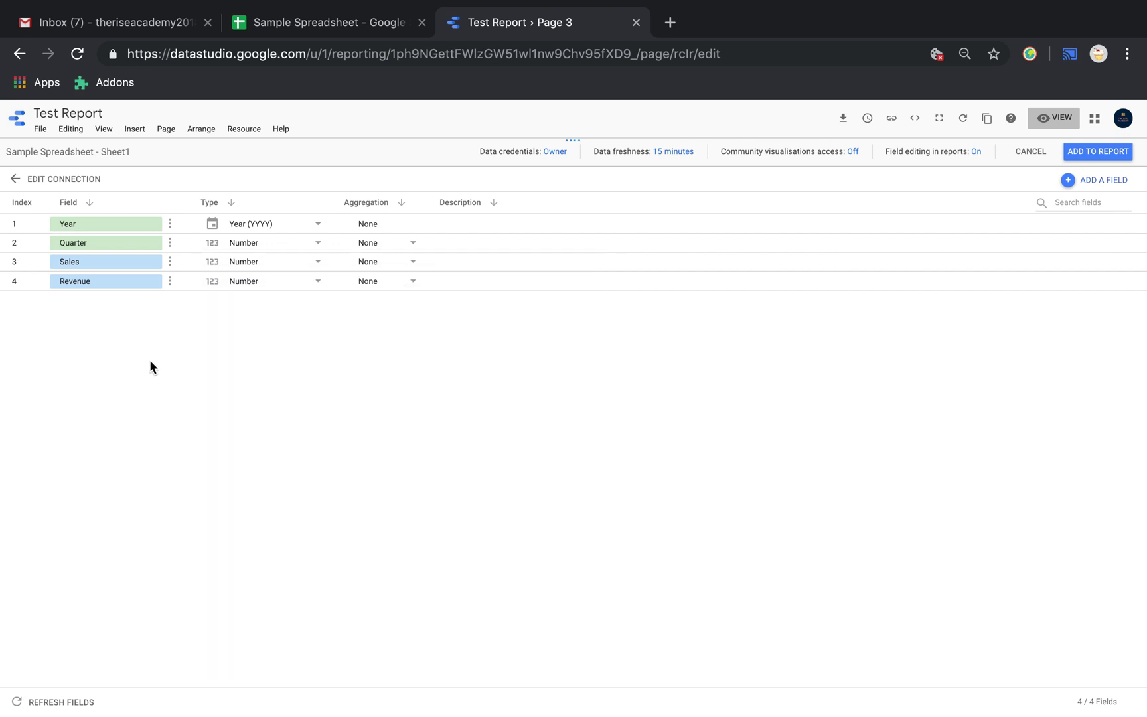
{"action": "left_click", "coordinate": [410, 282]}
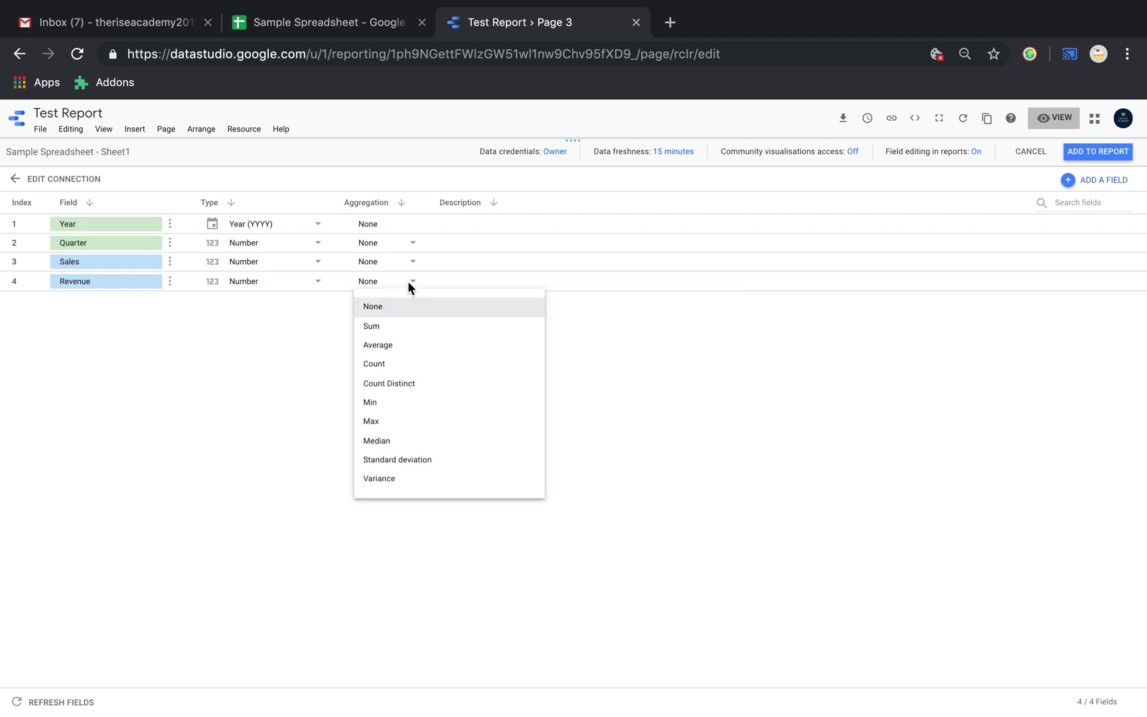
{"action": "left_click", "coordinate": [222, 485]}
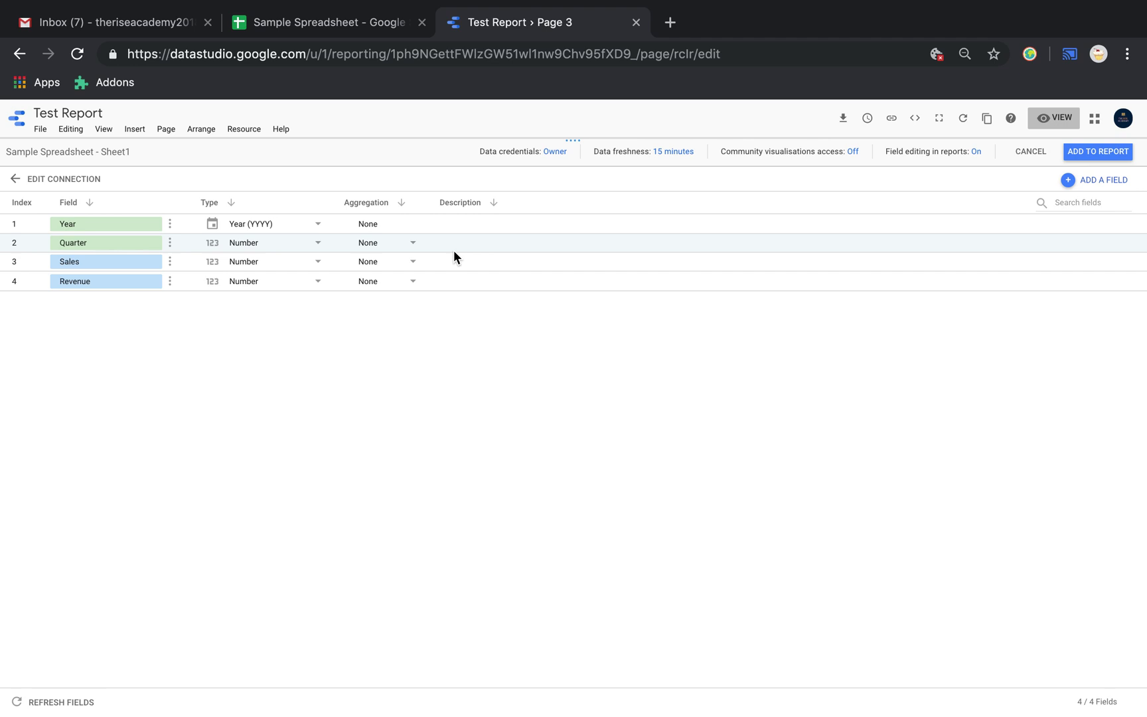
Add the new Sample Spreadsheet - Sheet1 data source to the report and return to the table's data settings.
{"action": "left_click", "coordinate": [1090, 151]}
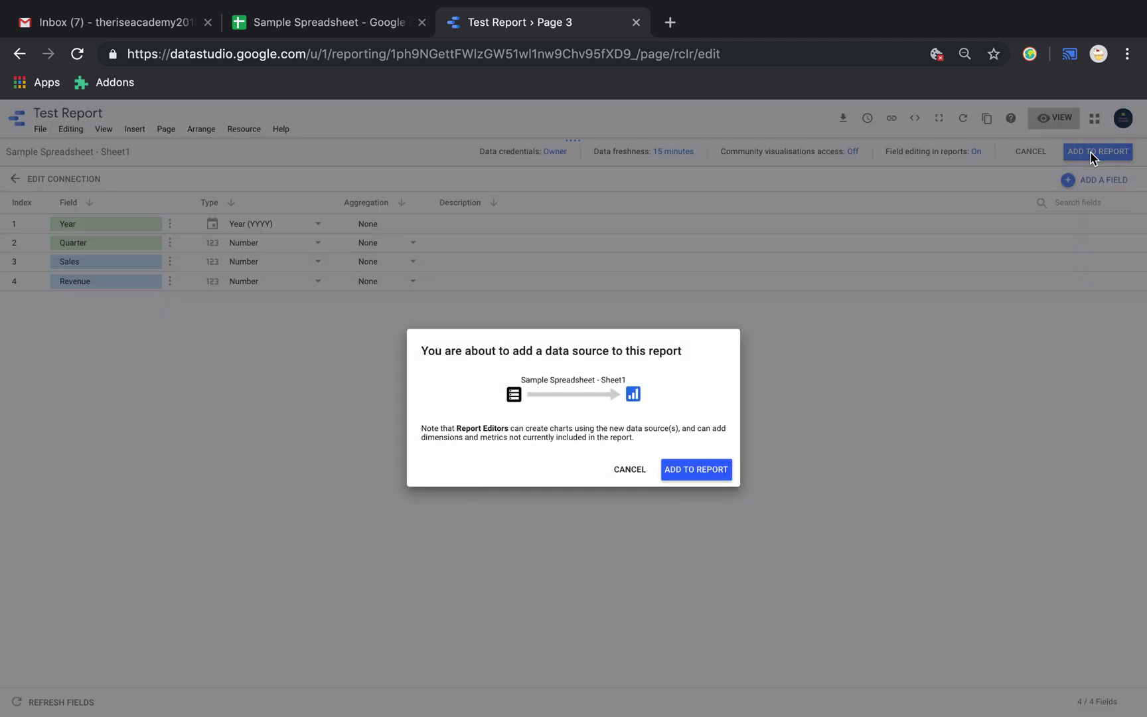
{"action": "left_click", "coordinate": [696, 469]}
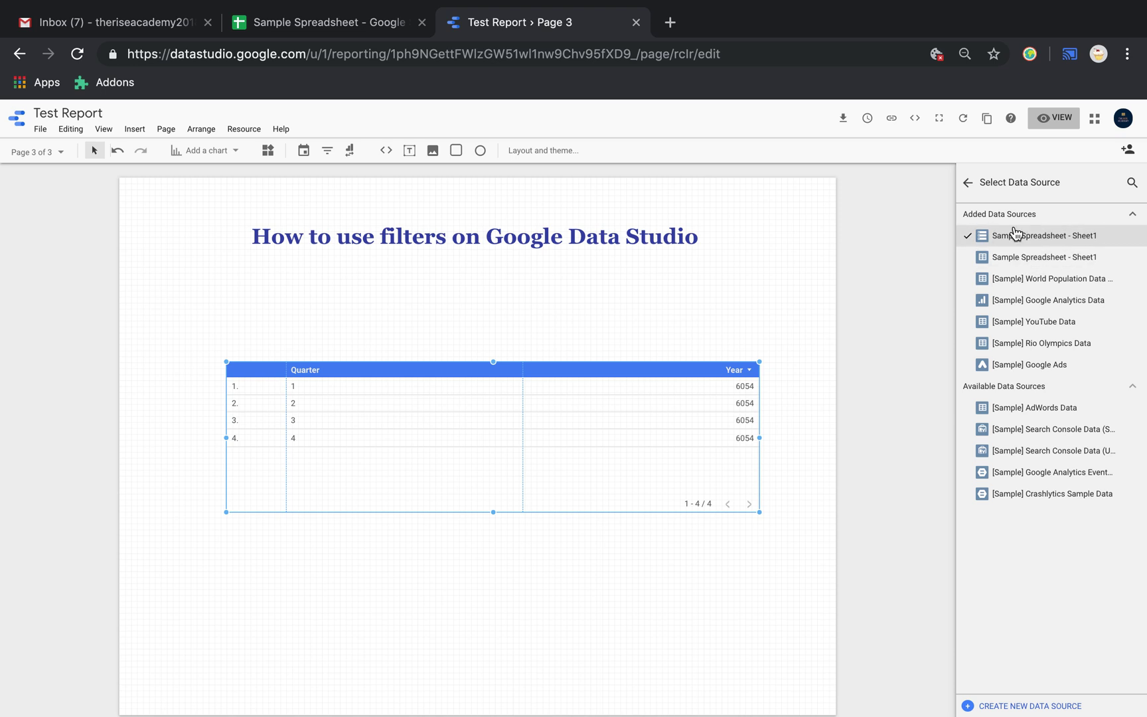
{"action": "left_click", "coordinate": [968, 187]}
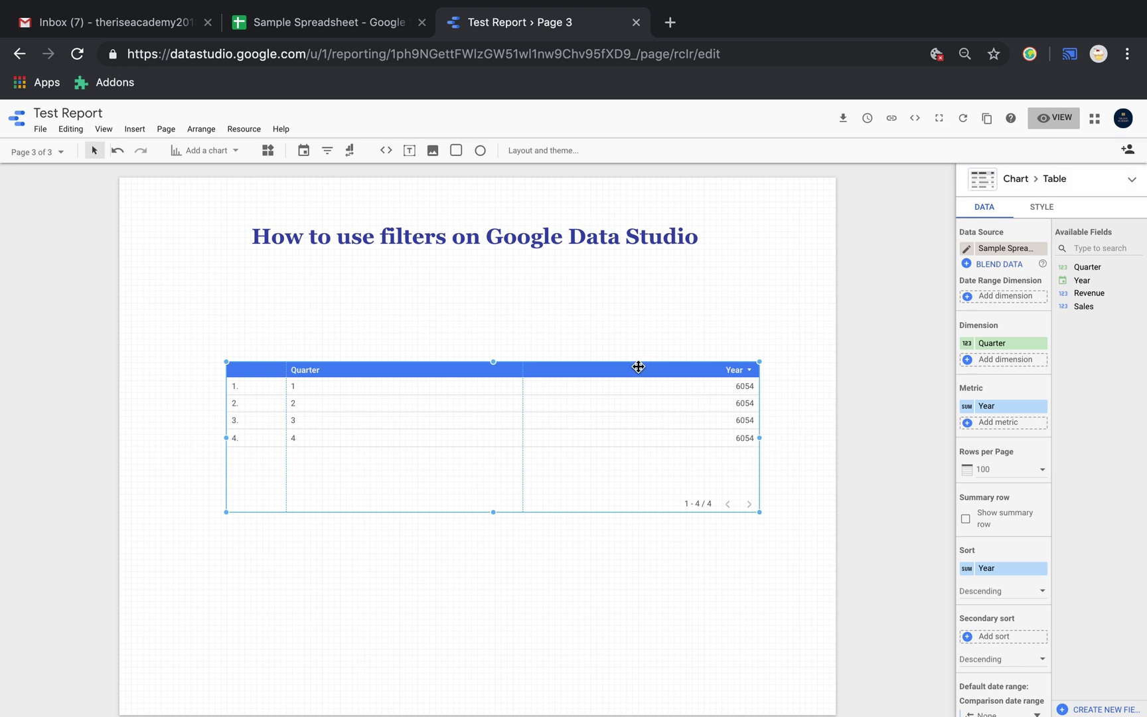
Move the table slightly up and set its dimensions to Year followed by Quarter.
{"action": "left_click_drag", "start_coordinate": [638, 365], "coordinate": [631, 331]}
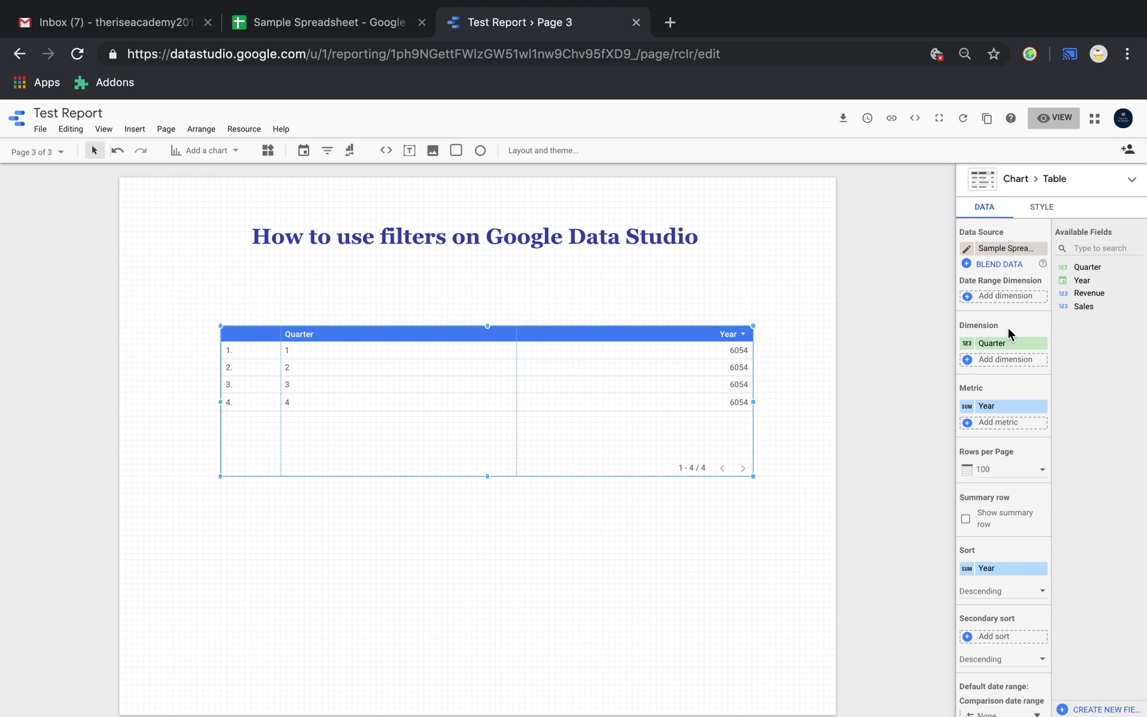
{"action": "left_click", "coordinate": [1041, 344]}
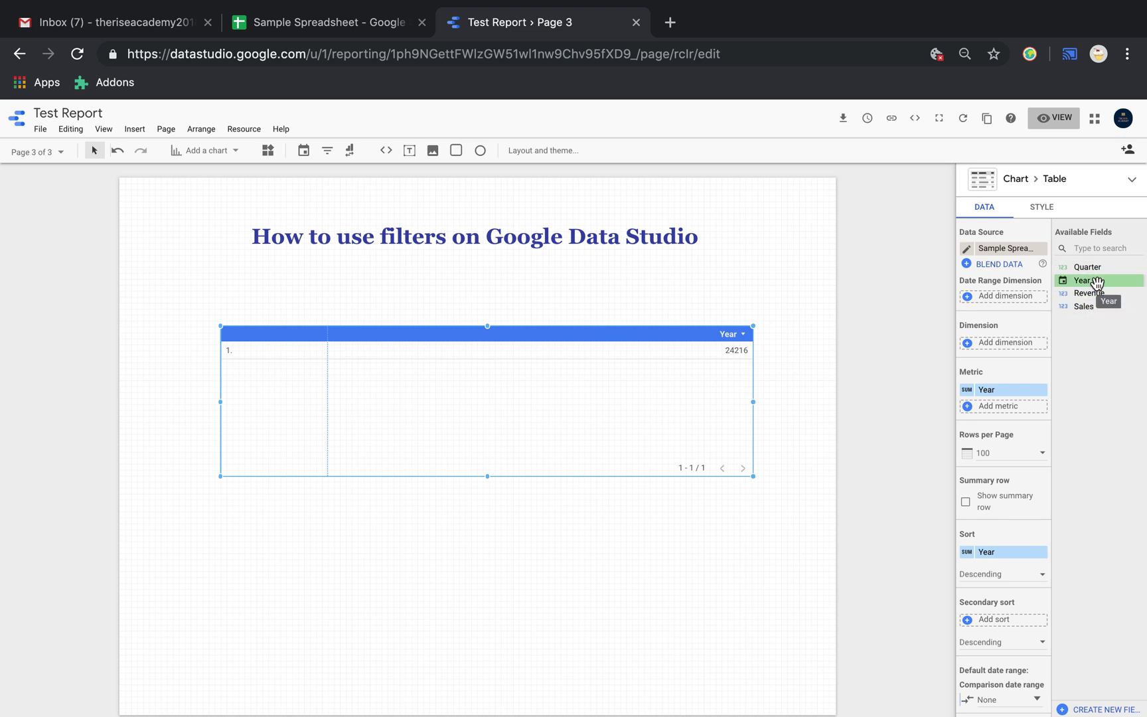
{"action": "left_click_drag", "start_coordinate": [1095, 282], "coordinate": [1004, 350]}
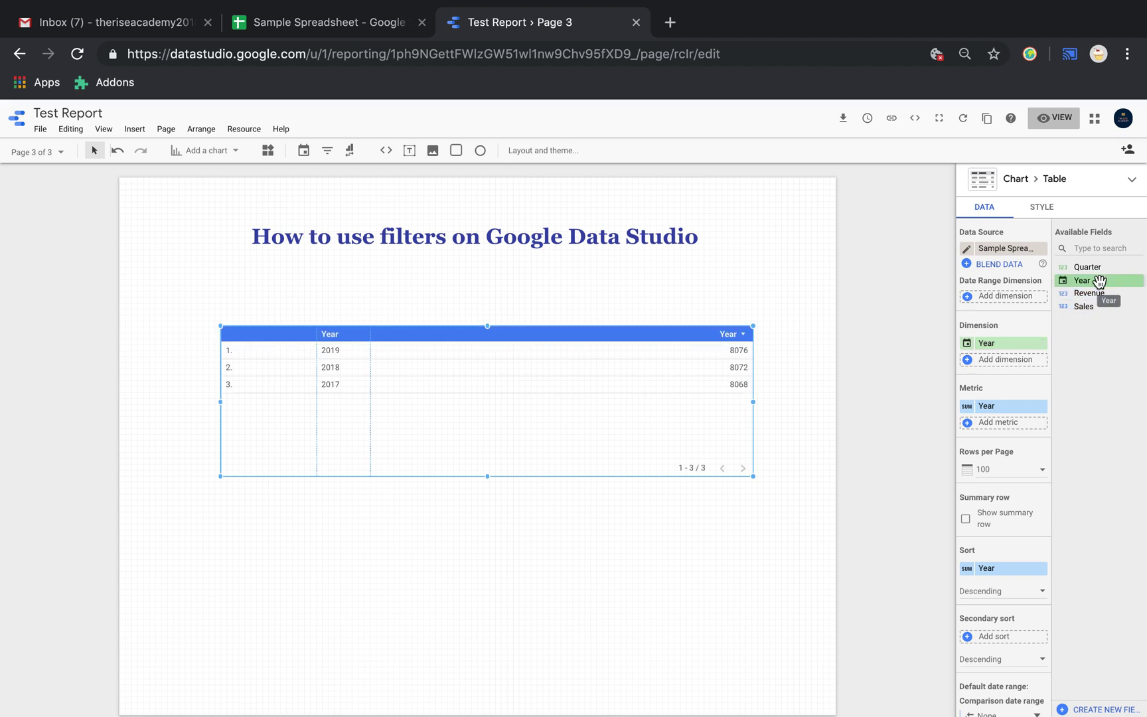
{"action": "left_click_drag", "start_coordinate": [1098, 269], "coordinate": [1010, 370]}
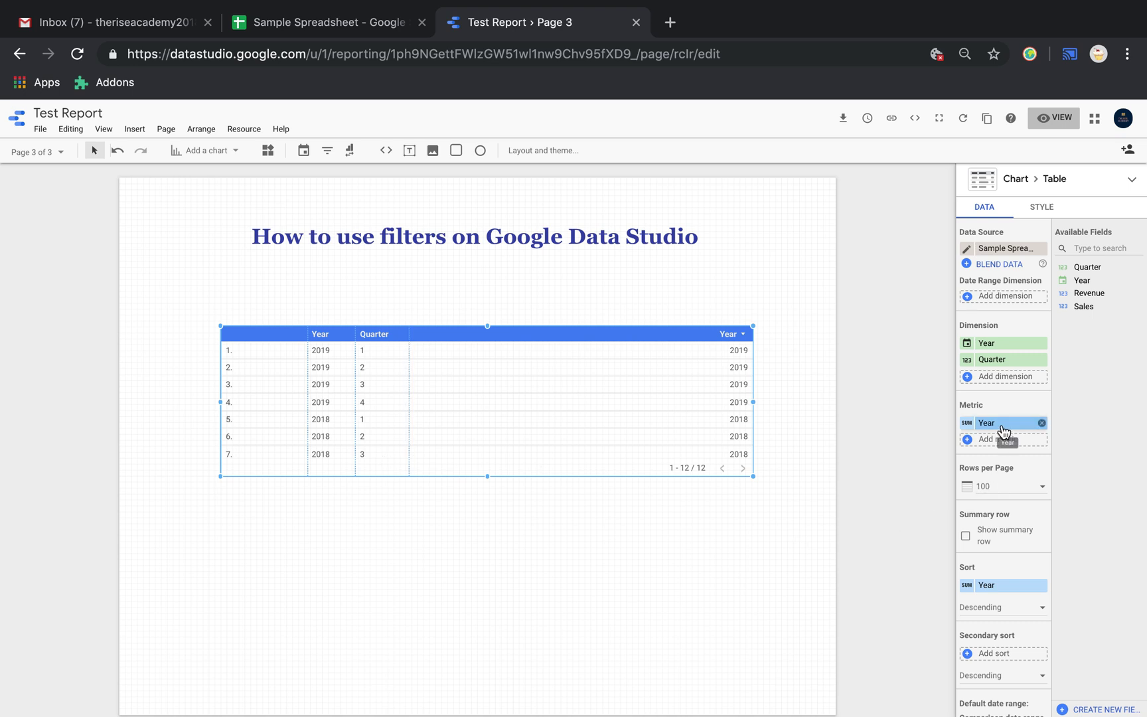
Replace the table's Year metric with Sales and Revenue, with Sales listed first.
{"action": "left_click", "coordinate": [1041, 423]}
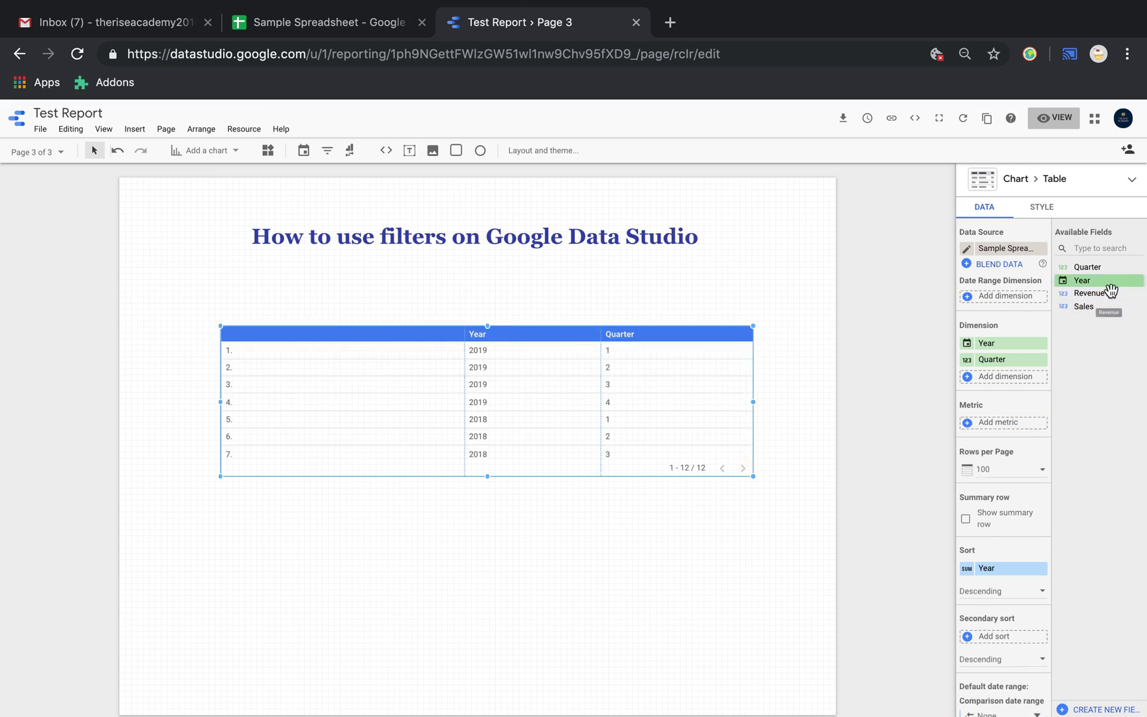
{"action": "left_click_drag", "start_coordinate": [1096, 294], "coordinate": [1003, 435]}
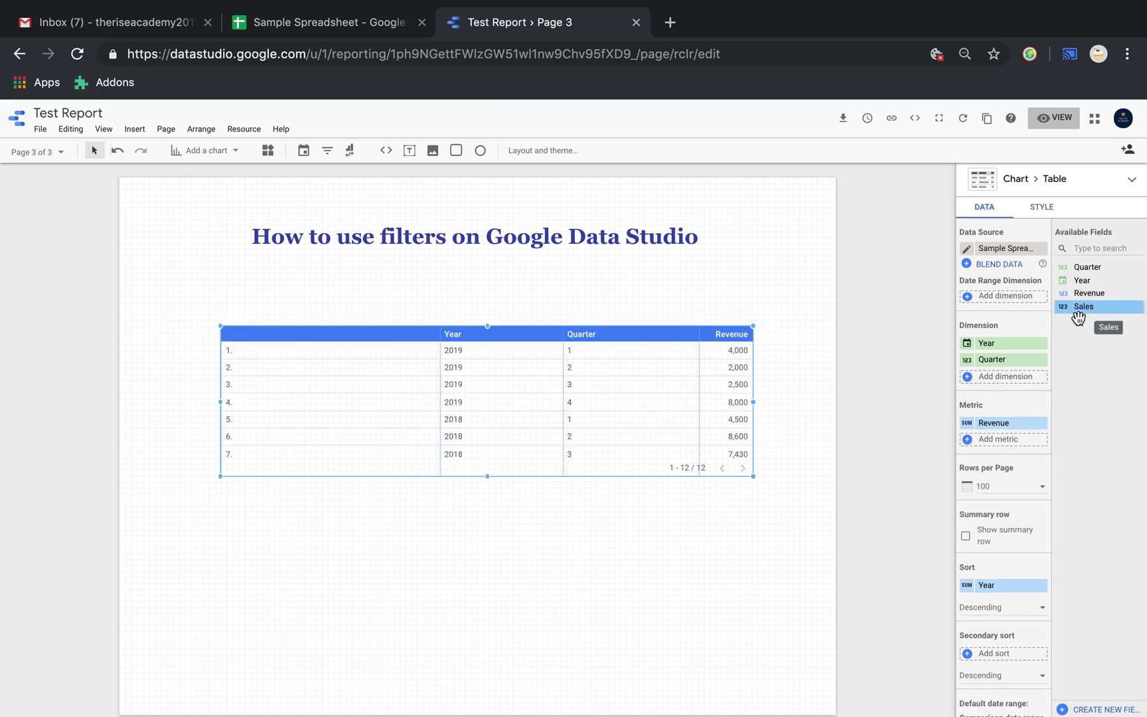
{"action": "left_click_drag", "start_coordinate": [1079, 308], "coordinate": [996, 430]}
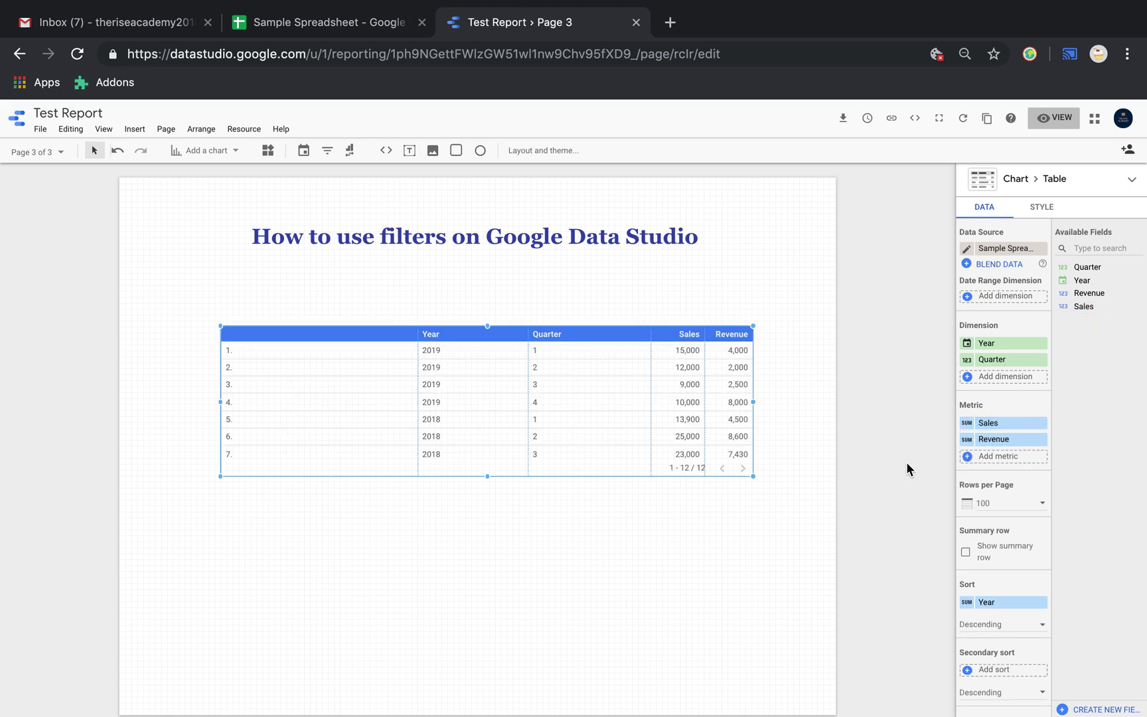
{"action": "scroll", "coordinate": [1009, 620], "scroll_direction": "down", "scroll_amount": 1}
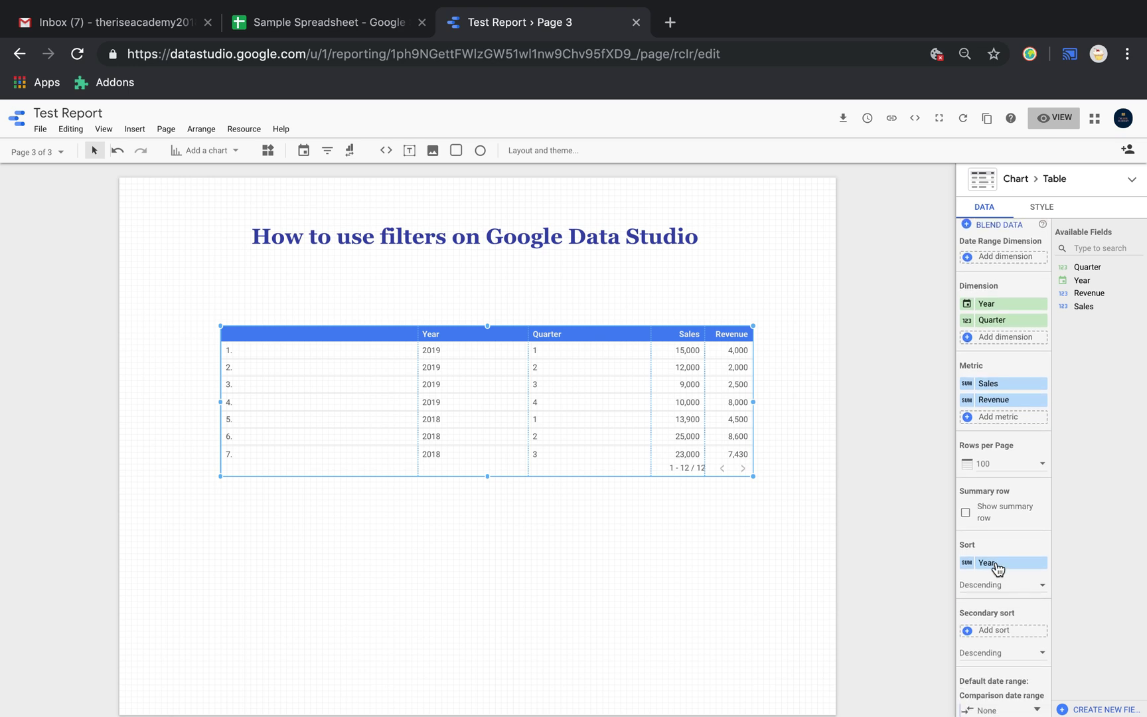
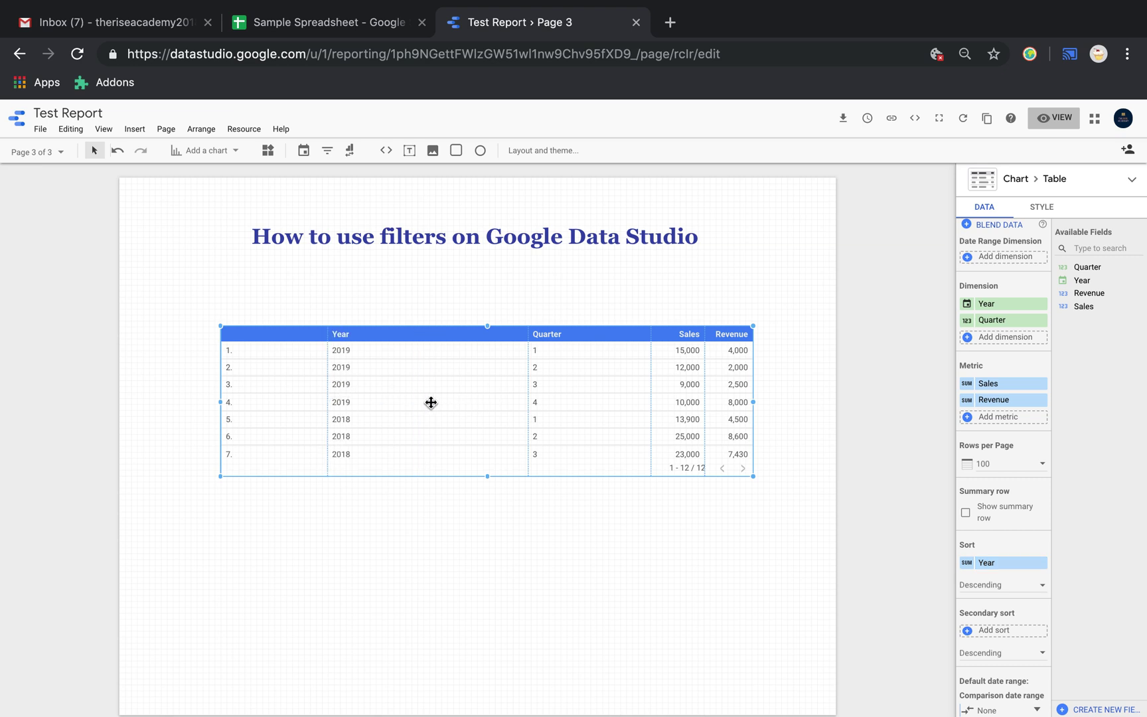
Add a secondary sort by Quarter to the table and set its order to Ascending.
{"action": "scroll", "coordinate": [364, 430], "scroll_direction": "down", "scroll_amount": 1}
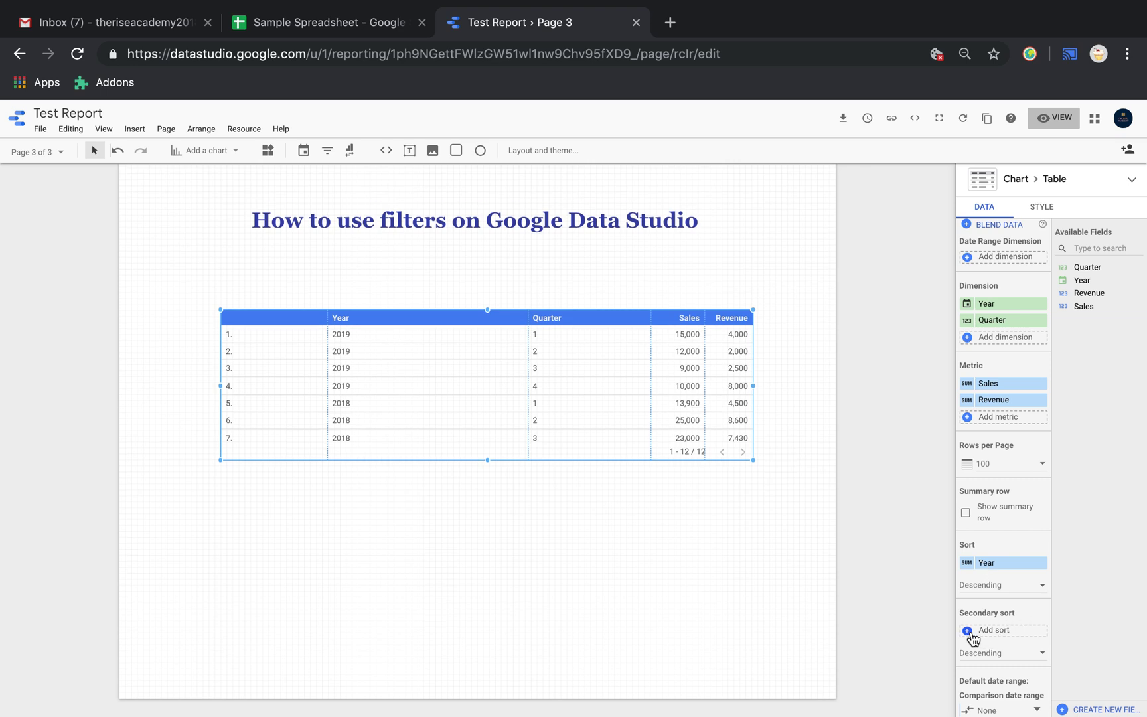
{"action": "left_click", "coordinate": [971, 633]}
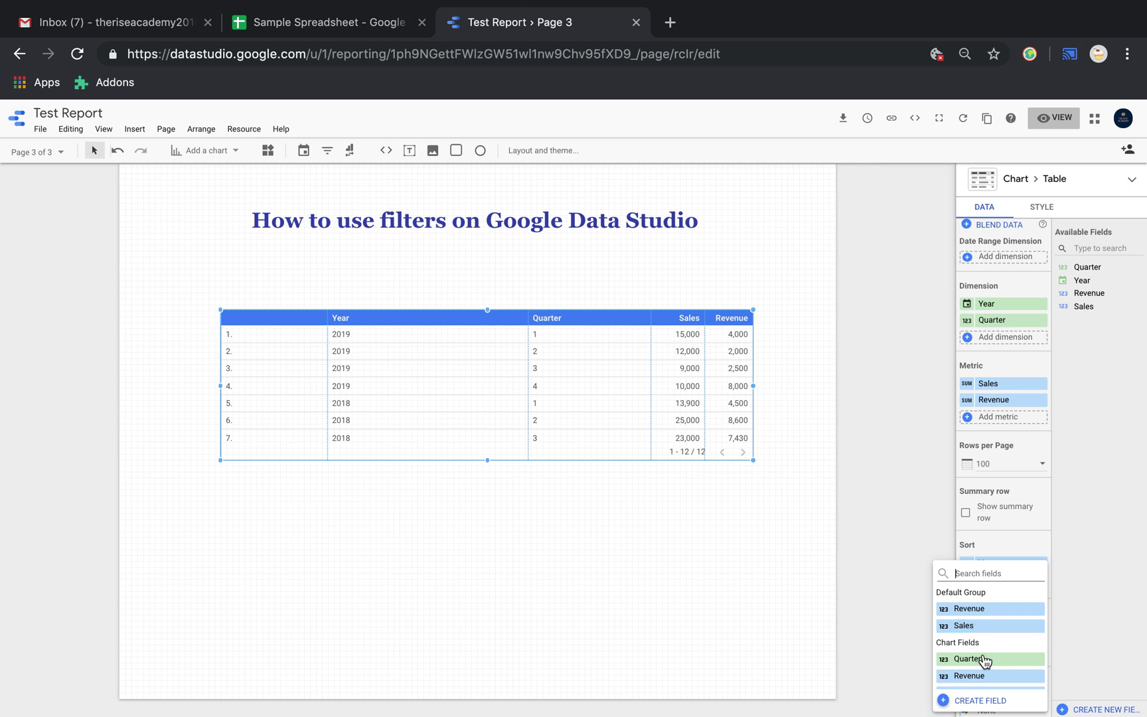
{"action": "left_click", "coordinate": [982, 663]}
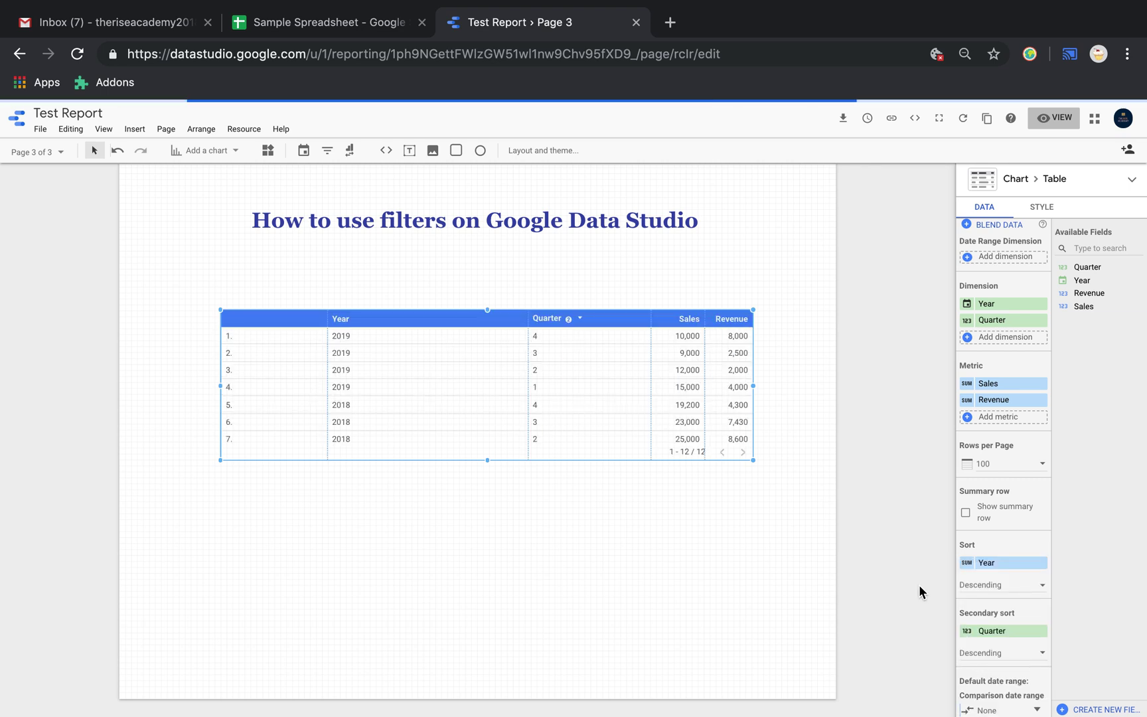
{"action": "left_click", "coordinate": [1040, 652]}
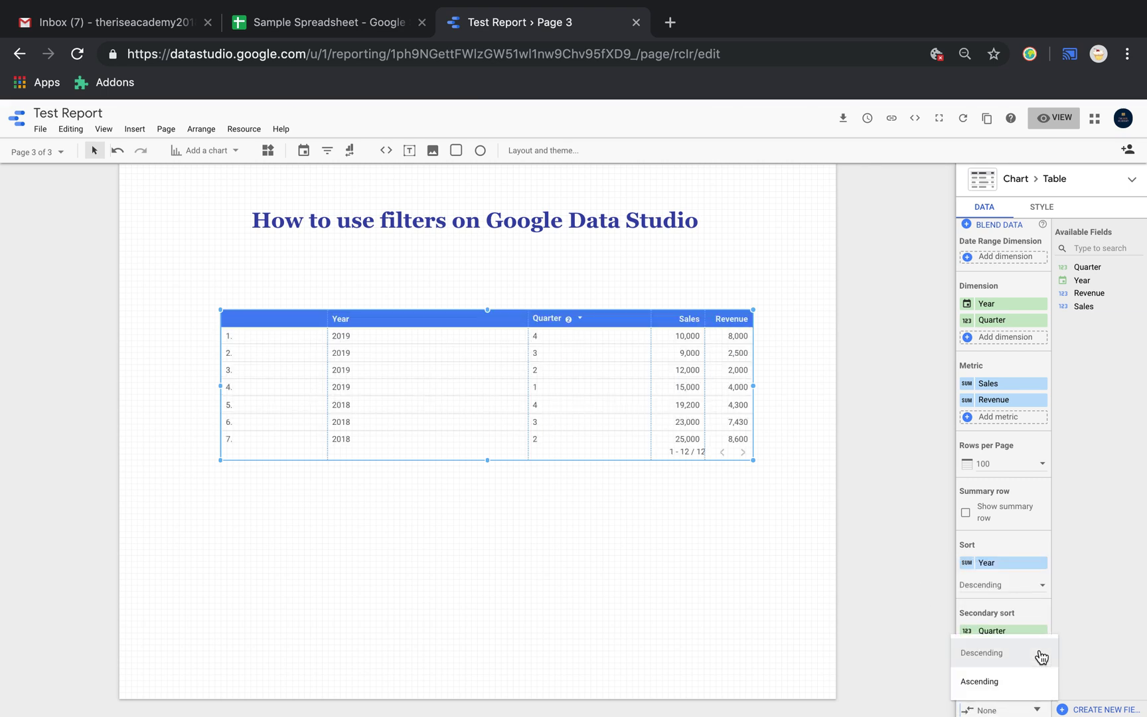
{"action": "left_click", "coordinate": [980, 682]}
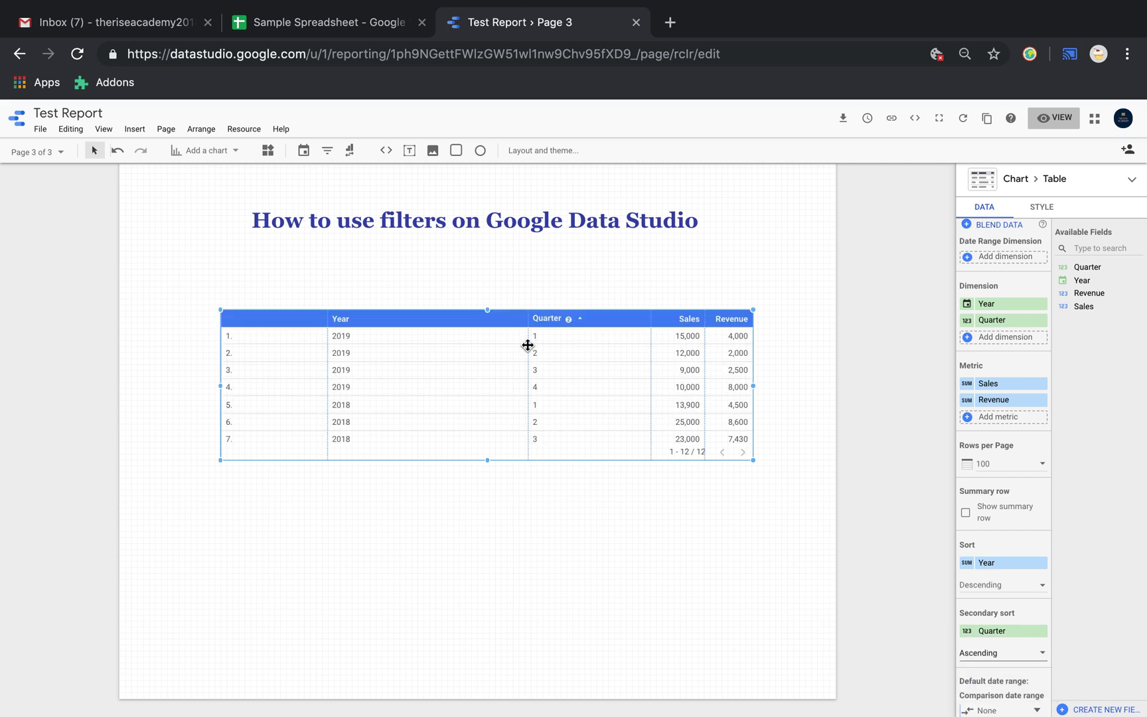
Narrow the table's Year and Quarter columns to widen Sales and Revenue, and move the table slightly down.
{"action": "left_click_drag", "start_coordinate": [529, 356], "coordinate": [406, 356]}
{"action": "left_click_drag", "start_coordinate": [650, 350], "coordinate": [493, 351]}
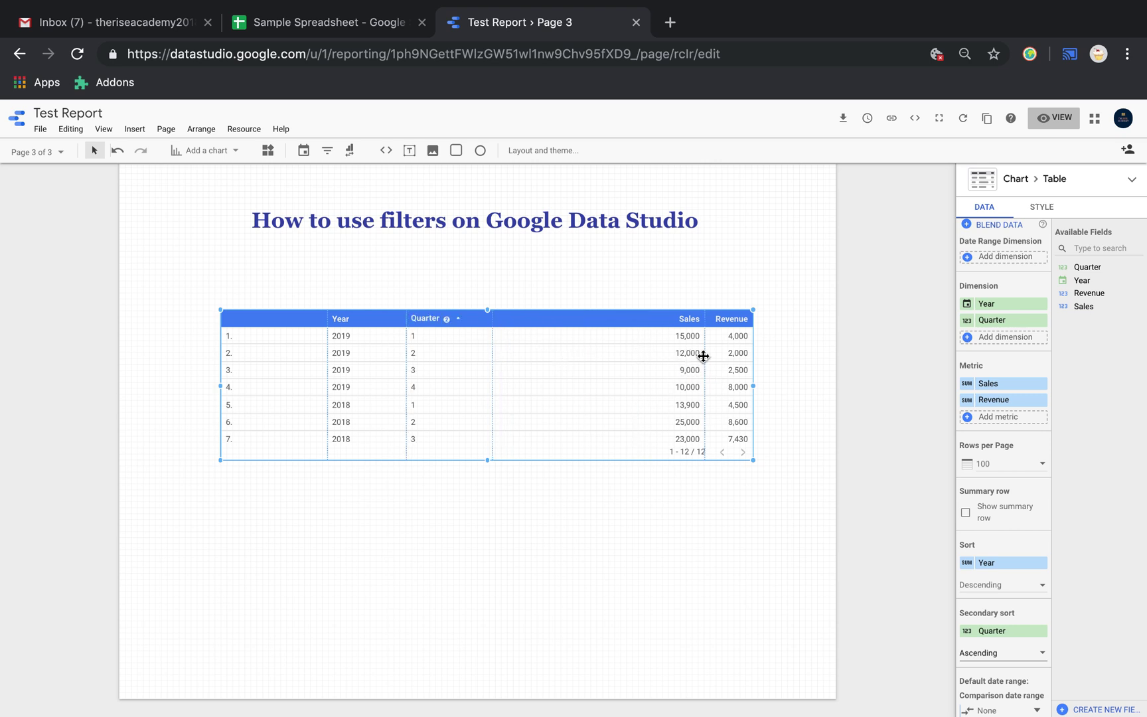
{"action": "left_click_drag", "start_coordinate": [704, 356], "coordinate": [605, 356]}
{"action": "left_click", "coordinate": [607, 547]}
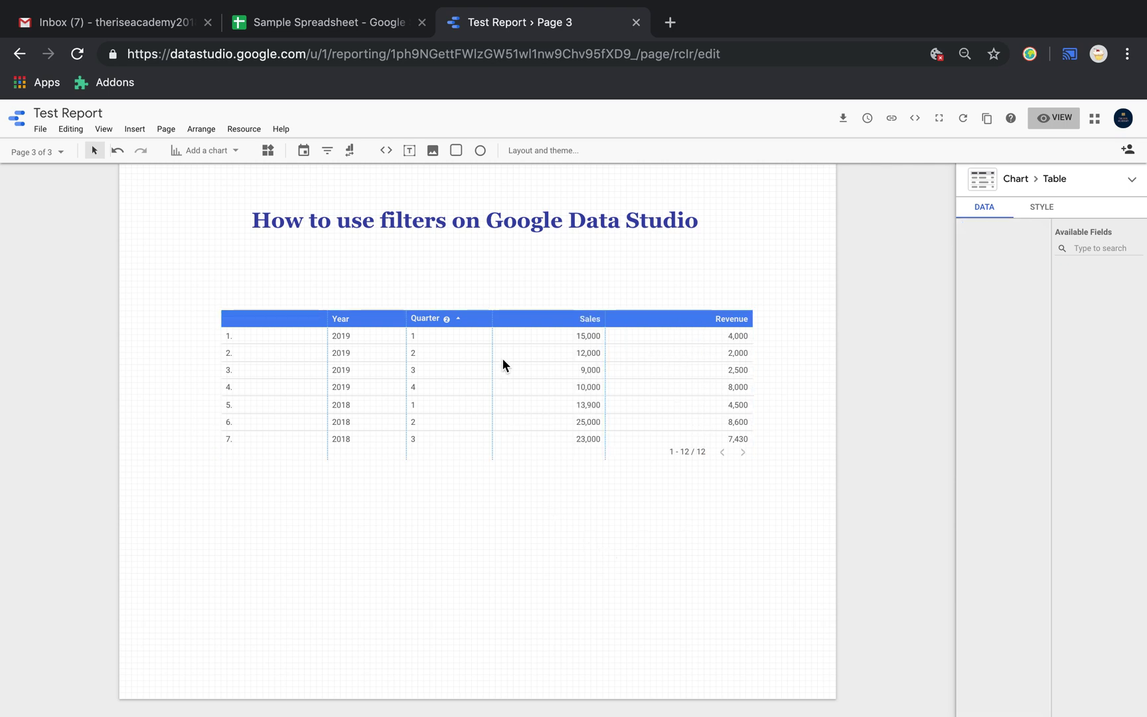
{"action": "left_click_drag", "start_coordinate": [535, 312], "coordinate": [541, 353]}
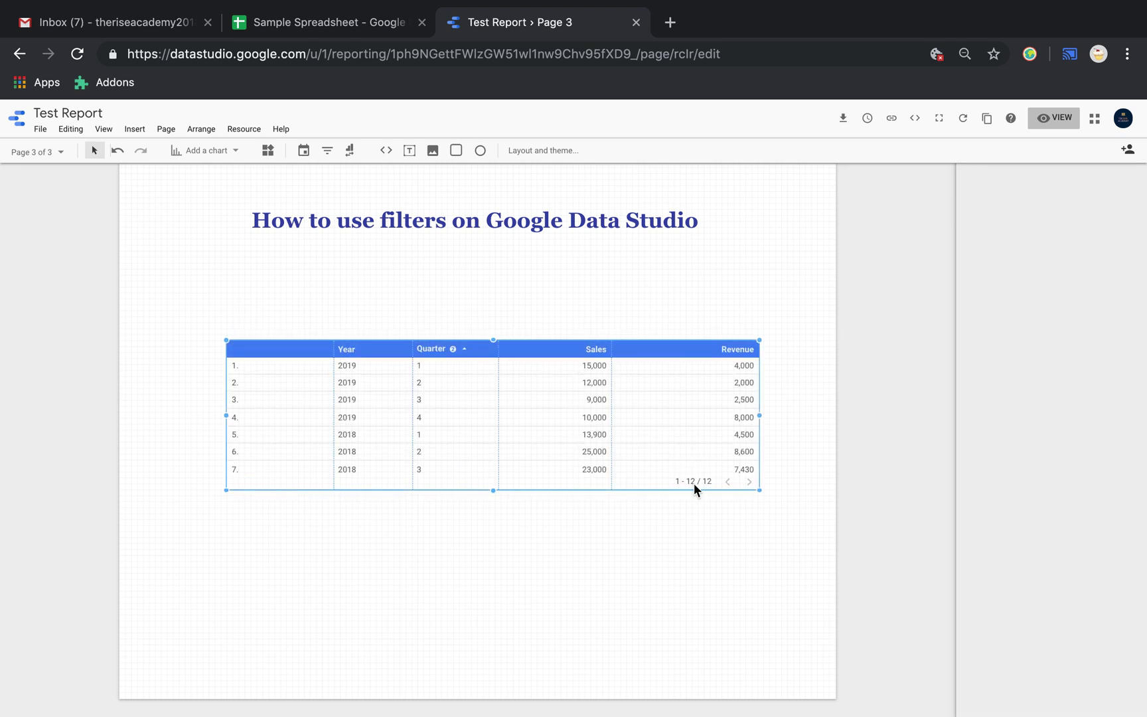
Open the report in view mode and look through all the table's rows from 2019 to 2017.
{"action": "left_click", "coordinate": [1056, 118]}
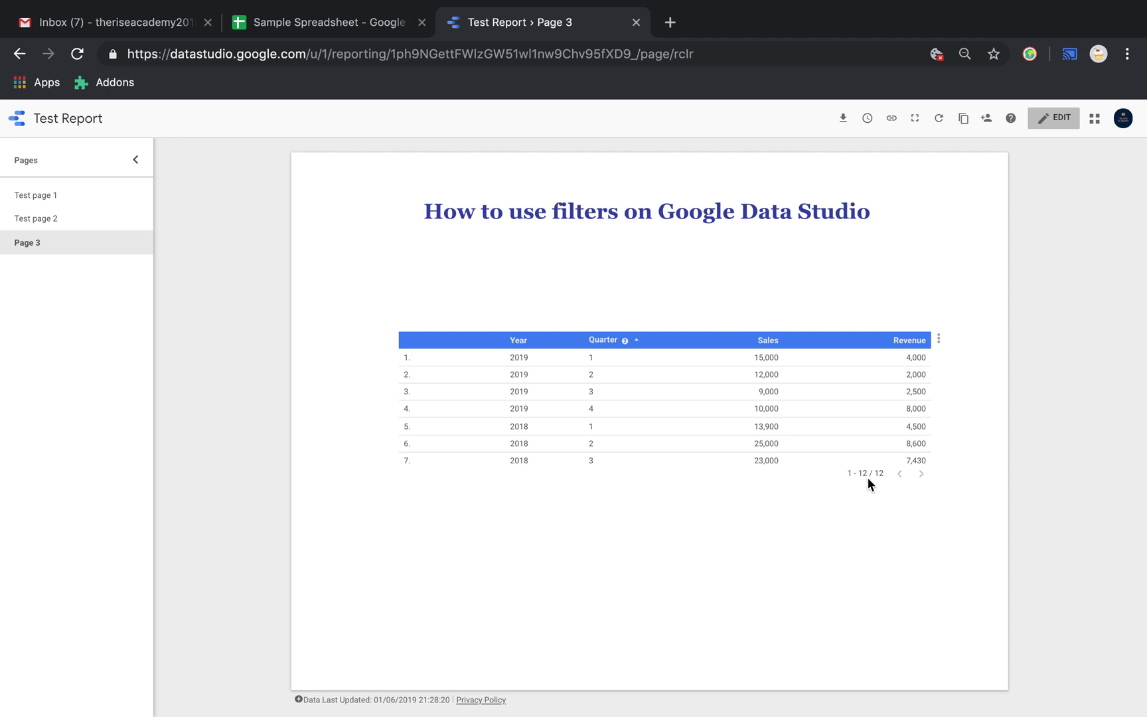
{"action": "scroll", "coordinate": [763, 407], "scroll_direction": "down", "scroll_amount": 3}
{"action": "scroll", "coordinate": [762, 407], "scroll_direction": "up", "scroll_amount": 3}
{"action": "scroll", "coordinate": [763, 421], "scroll_direction": "down", "scroll_amount": 3}
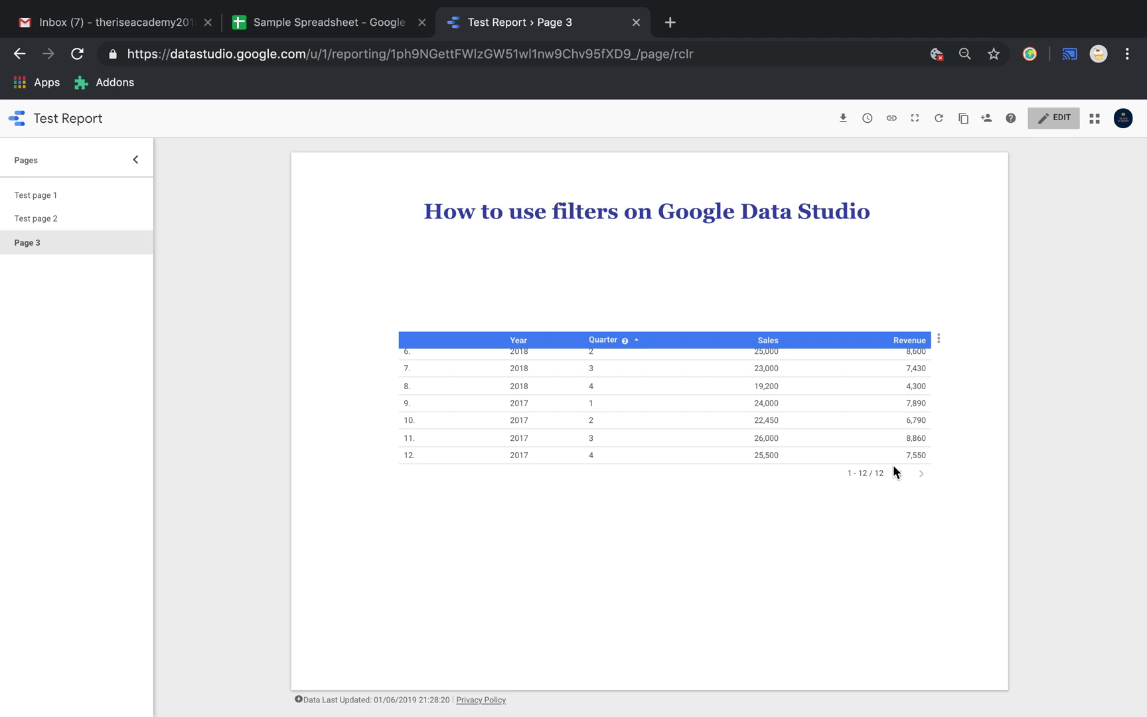
{"action": "scroll", "coordinate": [673, 407], "scroll_direction": "up", "scroll_amount": 3}
{"action": "scroll", "coordinate": [672, 407], "scroll_direction": "down", "scroll_amount": 3}
{"action": "scroll", "coordinate": [673, 407], "scroll_direction": "up", "scroll_amount": 3}
{"action": "scroll", "coordinate": [673, 407], "scroll_direction": "down", "scroll_amount": 3}
{"action": "scroll", "coordinate": [673, 407], "scroll_direction": "up", "scroll_amount": 3}
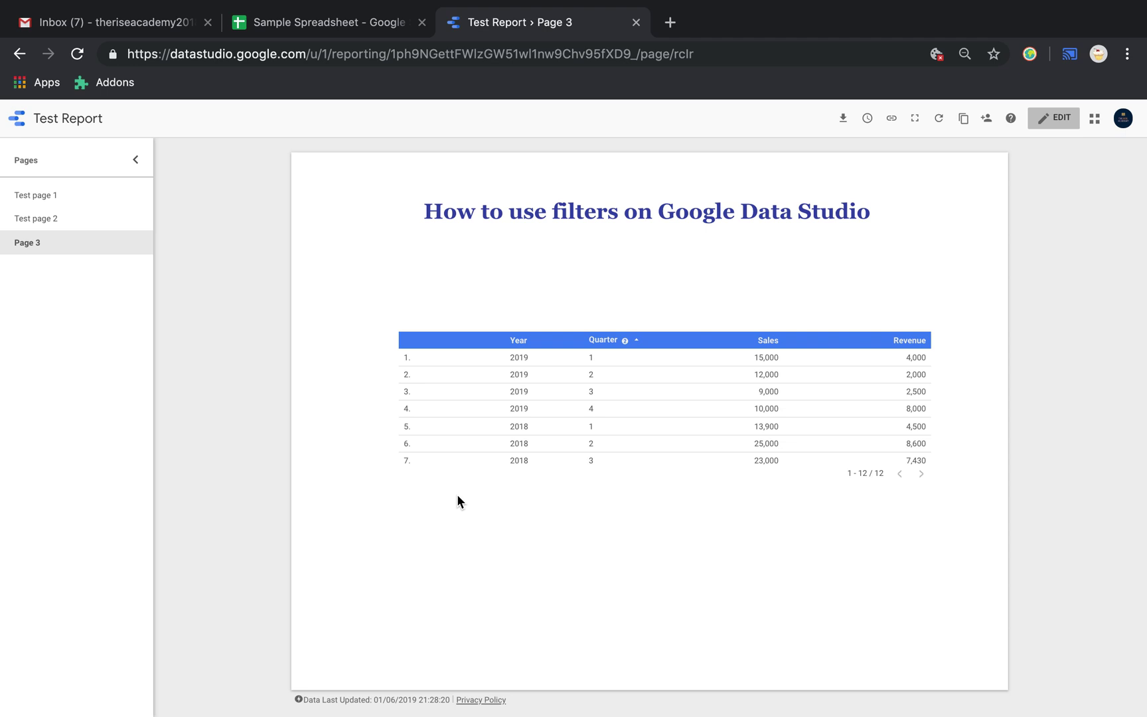
Return to editing, add a filter control above the table's left half, and set its dimension to Year.
{"action": "left_click", "coordinate": [1060, 120]}
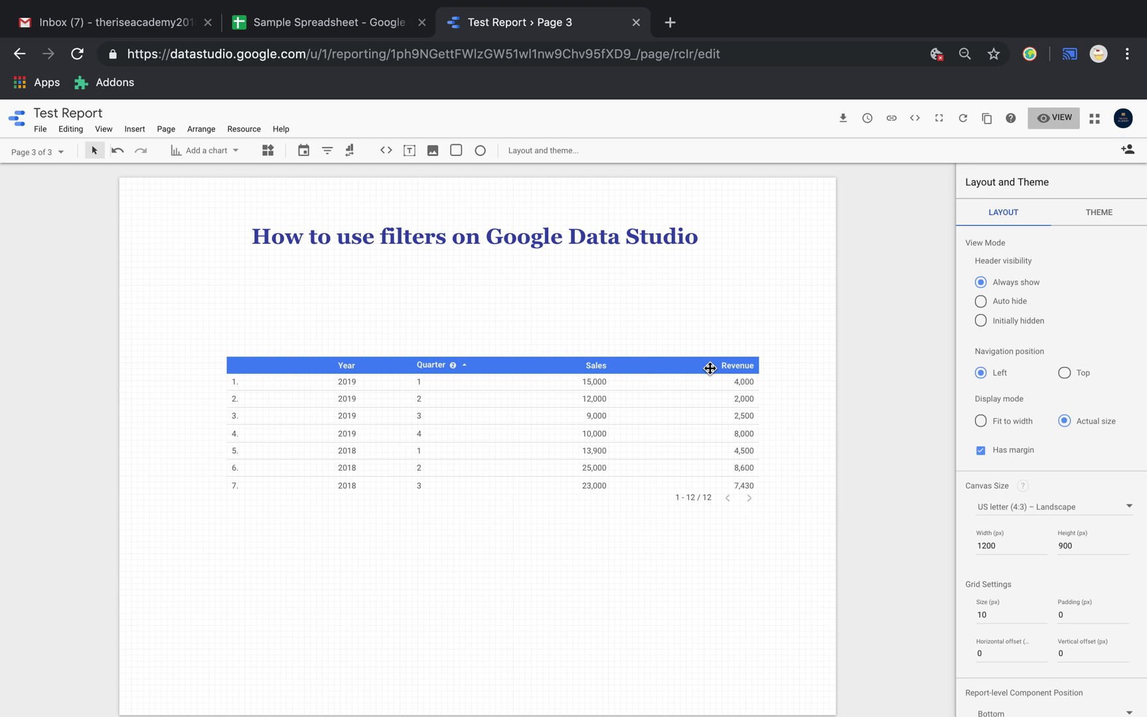
{"action": "left_click", "coordinate": [326, 150]}
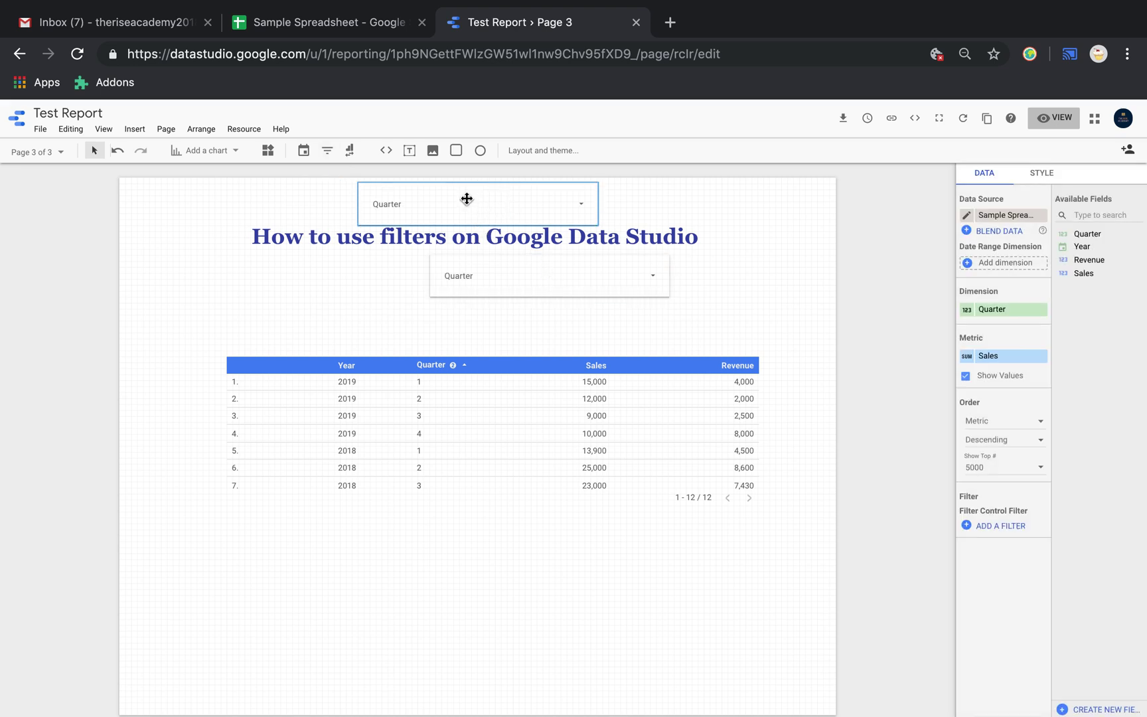
{"action": "left_click_drag", "start_coordinate": [466, 198], "coordinate": [335, 292]}
{"action": "left_click", "coordinate": [455, 313]}
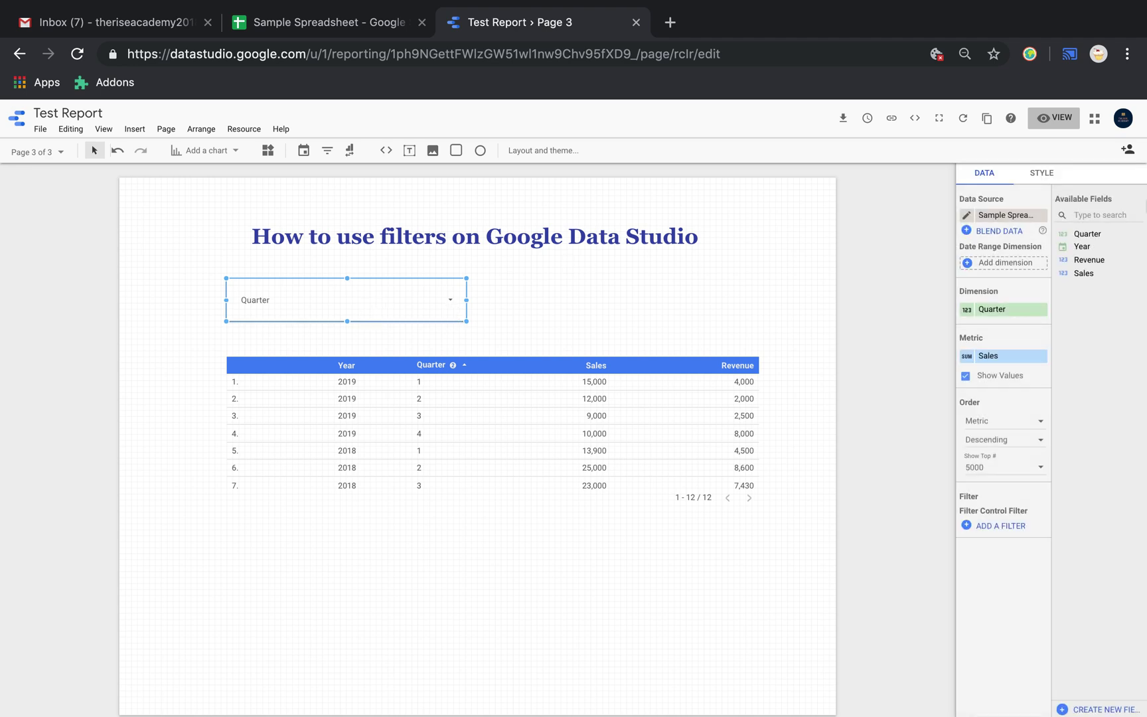
{"action": "left_click_drag", "start_coordinate": [1096, 248], "coordinate": [999, 308]}
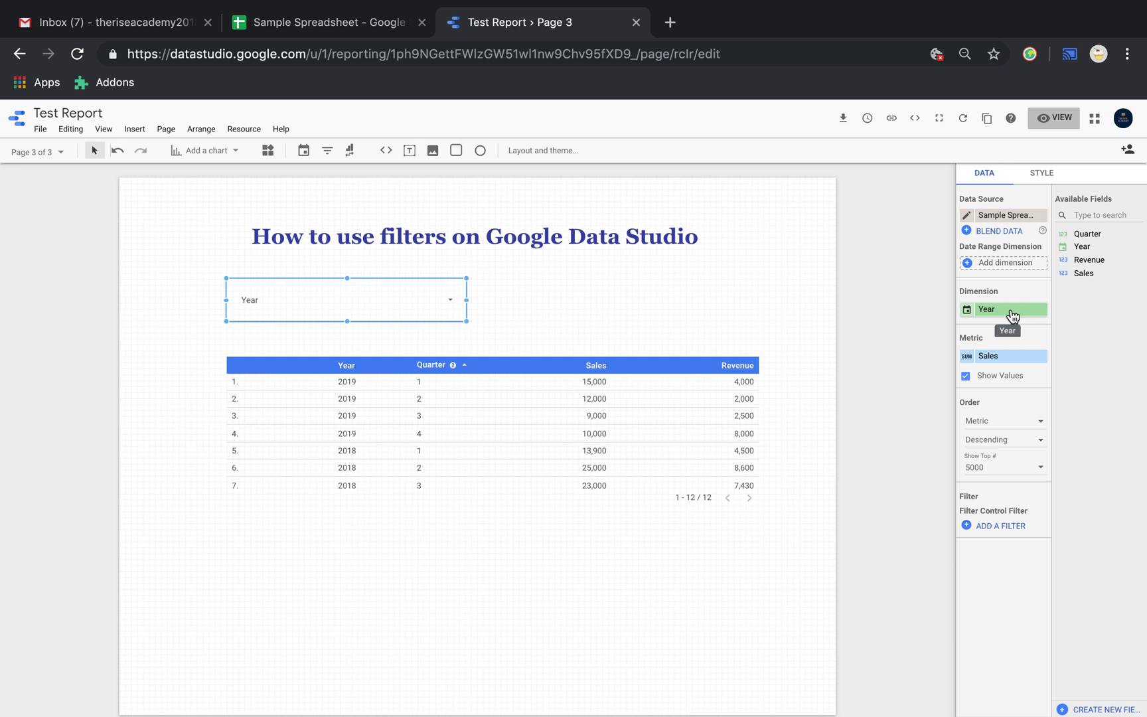
Preview the report with the Year filter limited to 2017 only.
{"action": "left_click", "coordinate": [1055, 121]}
{"action": "left_click", "coordinate": [620, 284]}
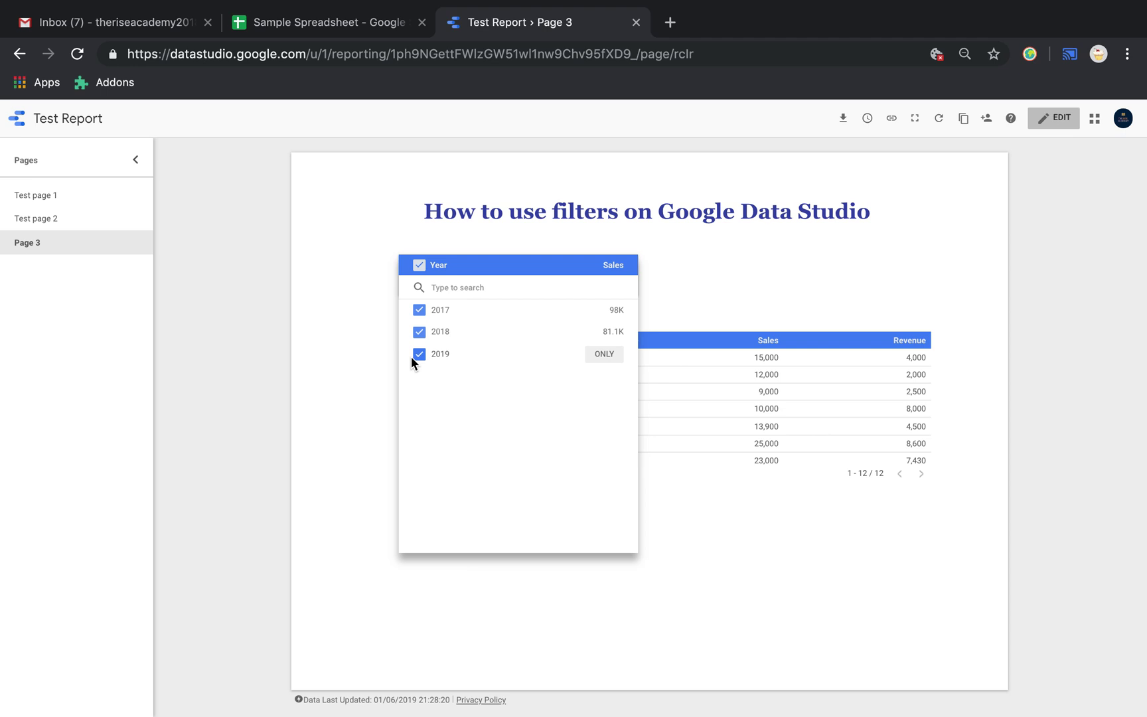
{"action": "left_click", "coordinate": [606, 312]}
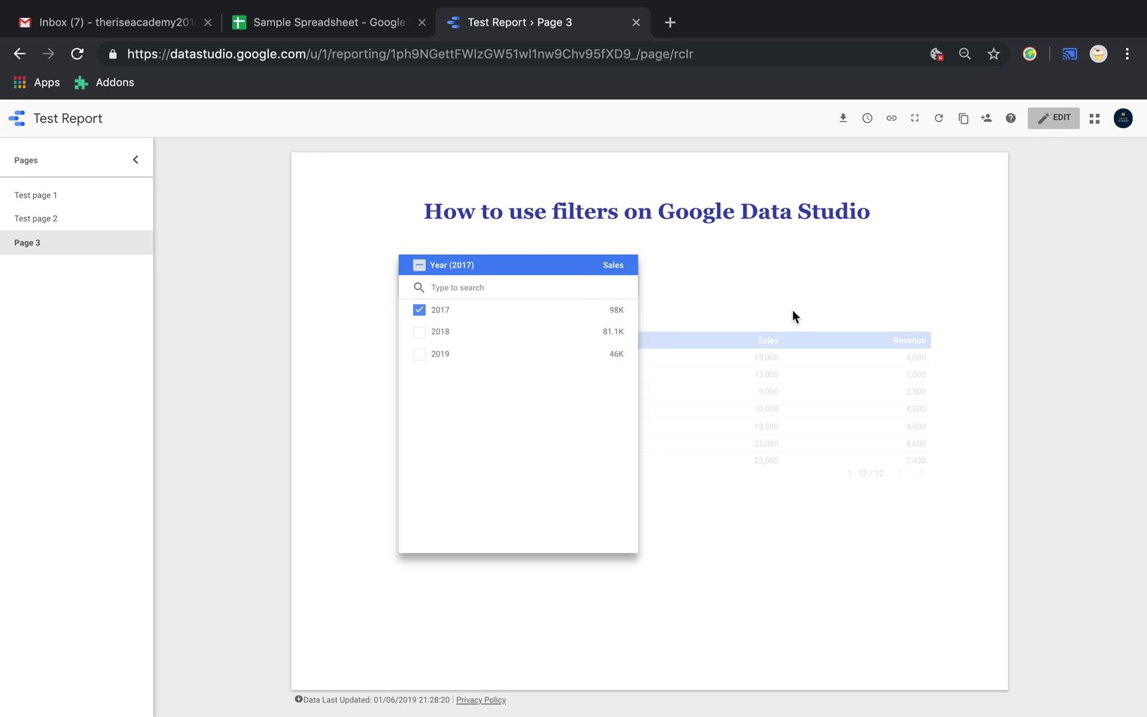
{"action": "left_click", "coordinate": [897, 292]}
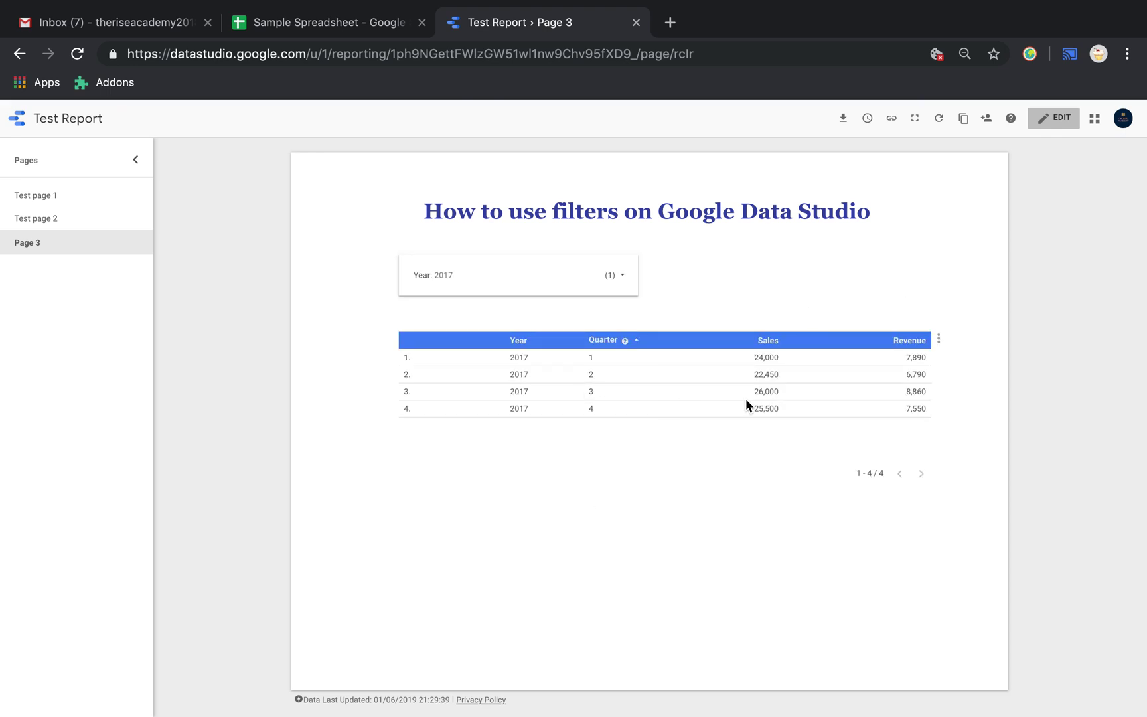
Change the Year filter to show 2018 only, check its list of years, and return to editing the report.
{"action": "left_click", "coordinate": [622, 282]}
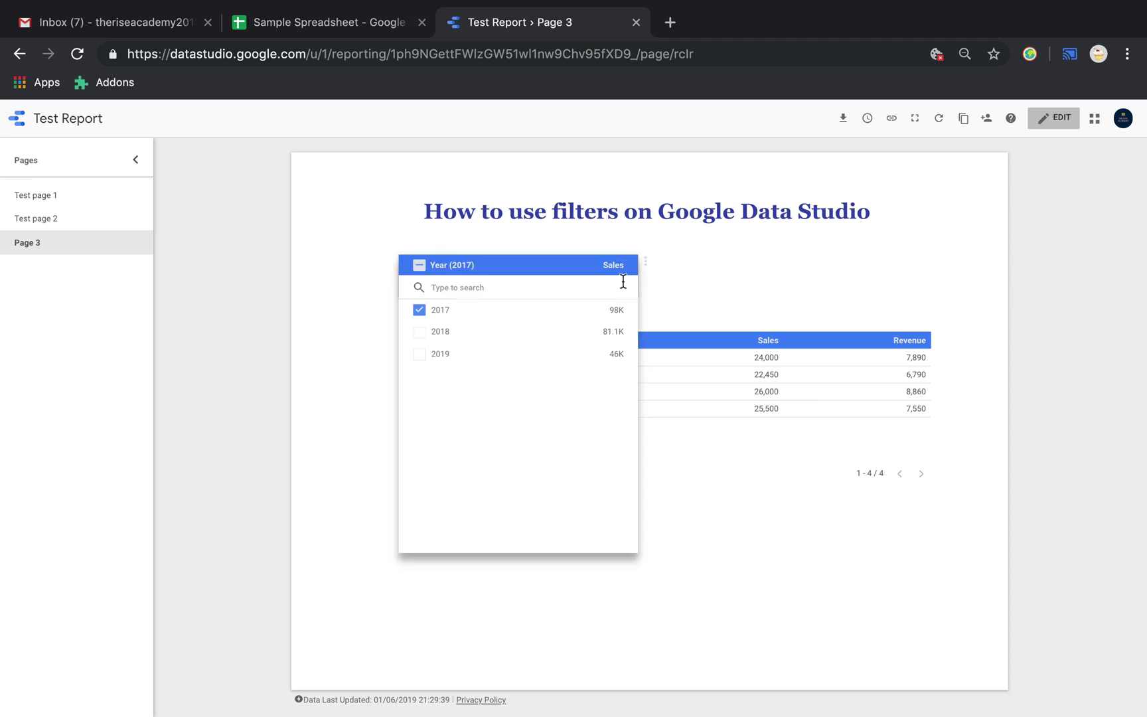
{"action": "left_click", "coordinate": [419, 310]}
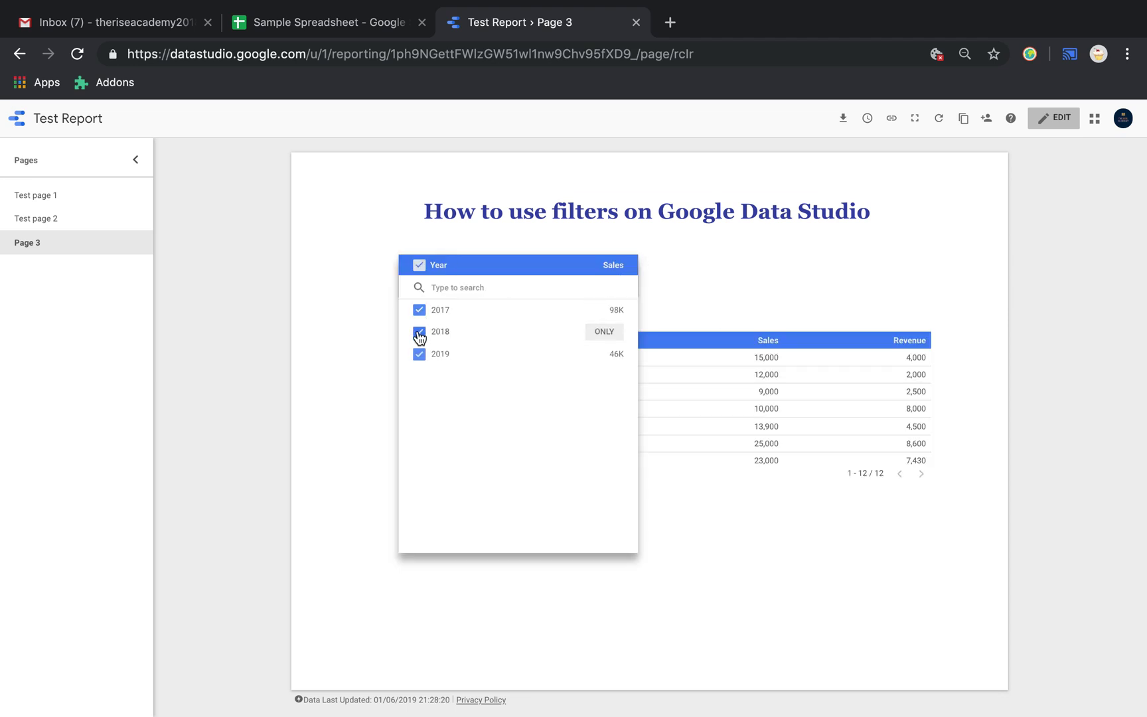
{"action": "left_click", "coordinate": [615, 337]}
{"action": "left_click", "coordinate": [709, 564]}
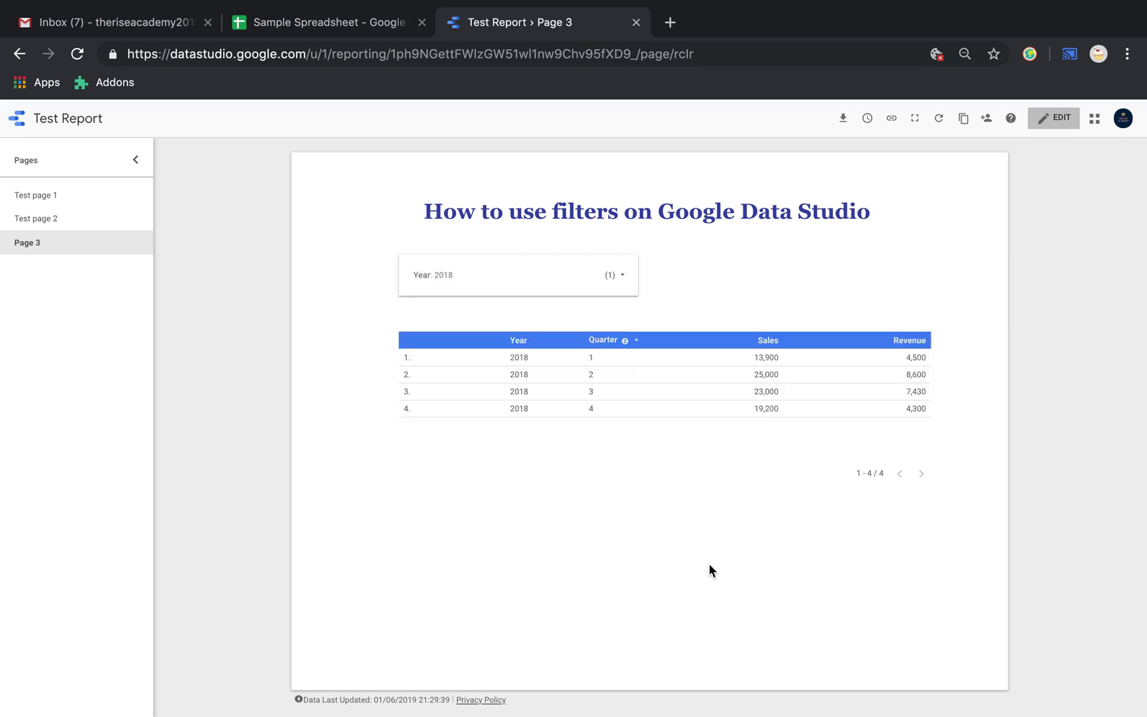
{"action": "left_click", "coordinate": [620, 274]}
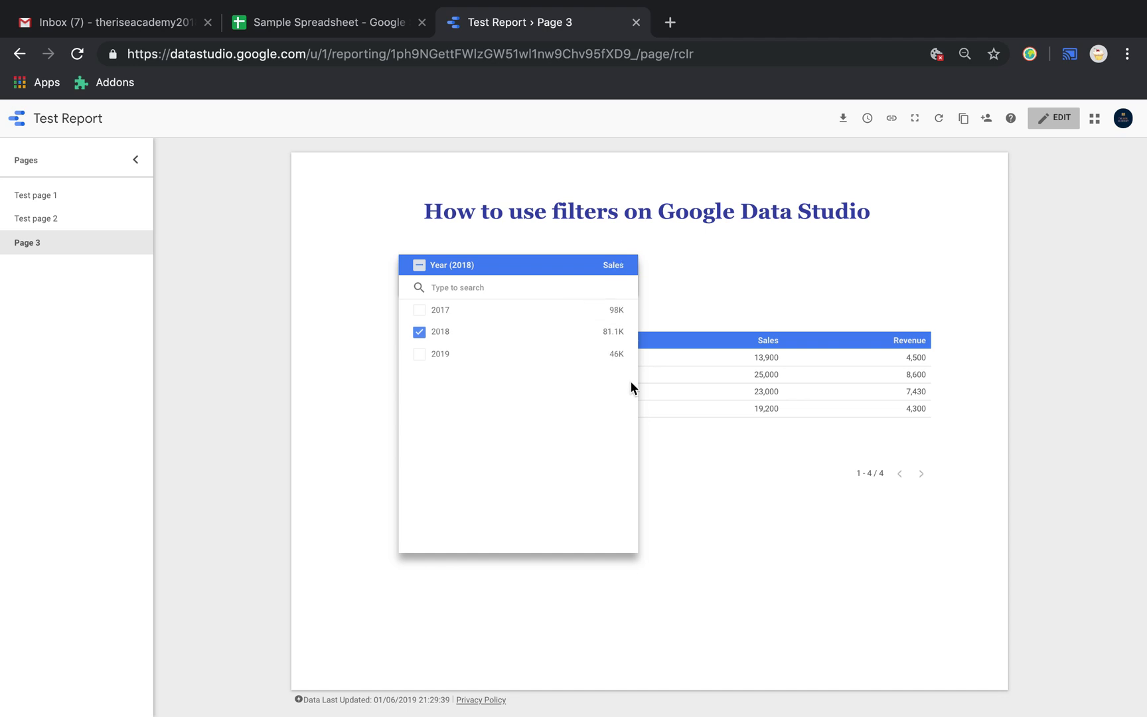
{"action": "left_click", "coordinate": [792, 256]}
{"action": "left_click", "coordinate": [1059, 119]}
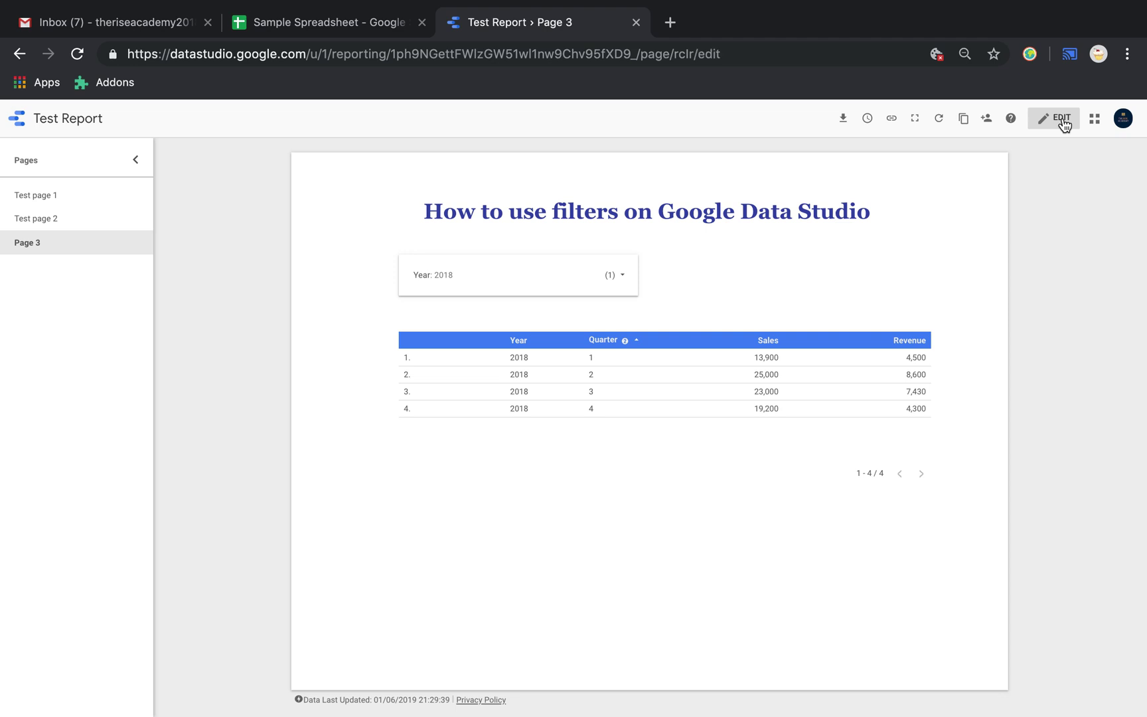
Place a copy of the Year filter control to the right of the original and set its dimension to Quarter.
{"action": "left_click", "coordinate": [683, 373]}
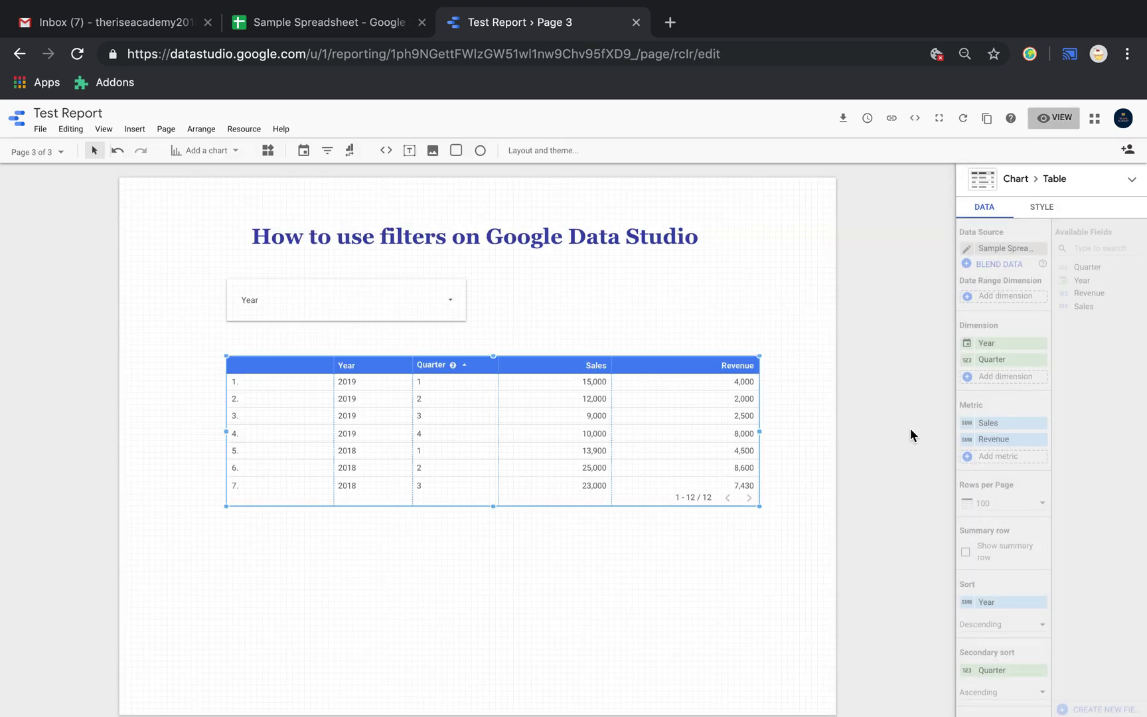
{"action": "left_click", "coordinate": [382, 300]}
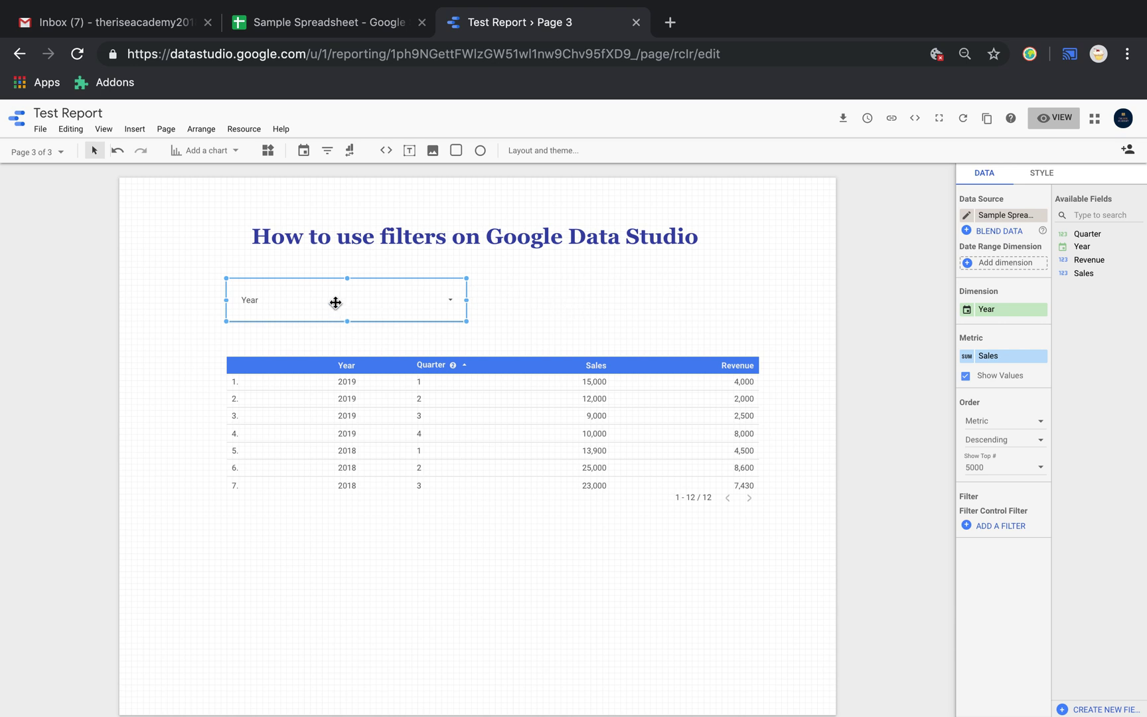
{"action": "key", "text": "ctrl+c"}
{"action": "key", "text": "ctrl+v"}
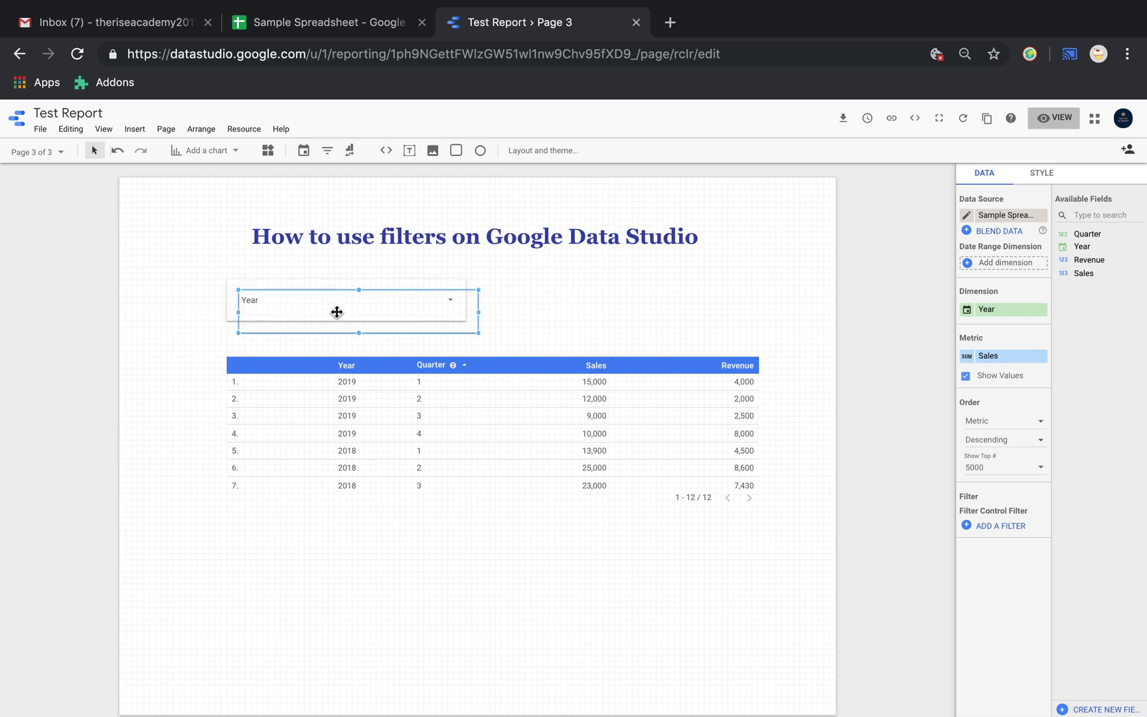
{"action": "left_click_drag", "start_coordinate": [334, 310], "coordinate": [593, 300]}
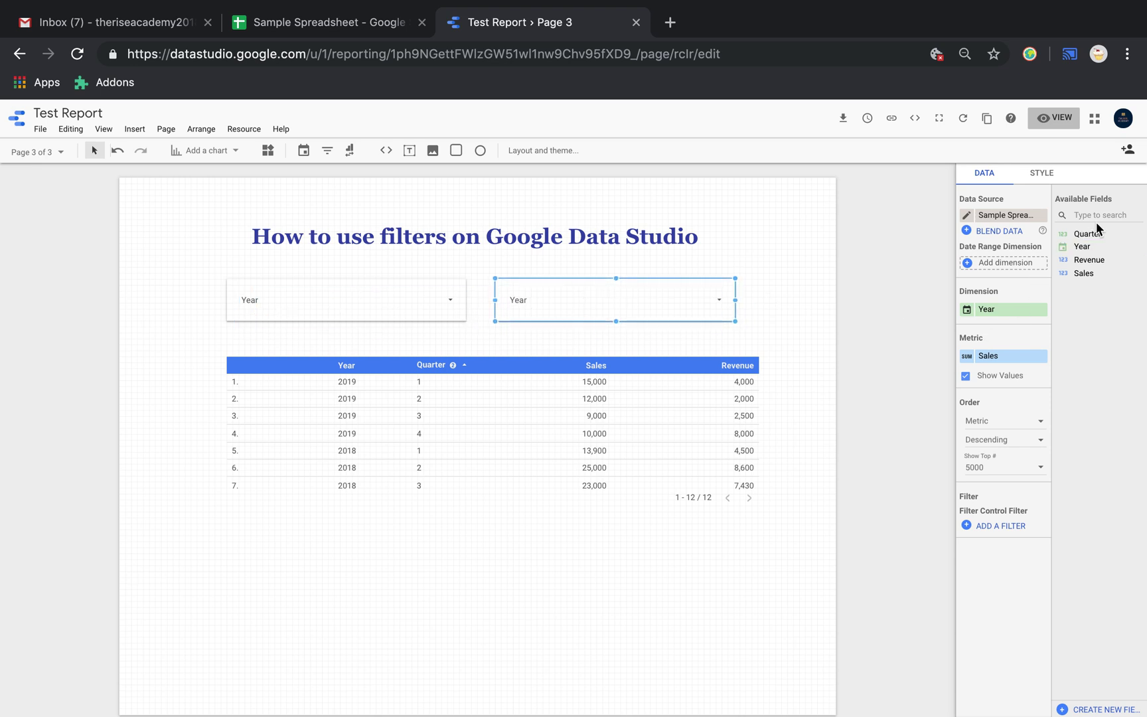
{"action": "left_click_drag", "start_coordinate": [1089, 235], "coordinate": [1005, 310]}
Preview the report with Year limited to 2018 only and Quarter limited to 4 only, and return to editing.
{"action": "left_click", "coordinate": [1055, 120]}
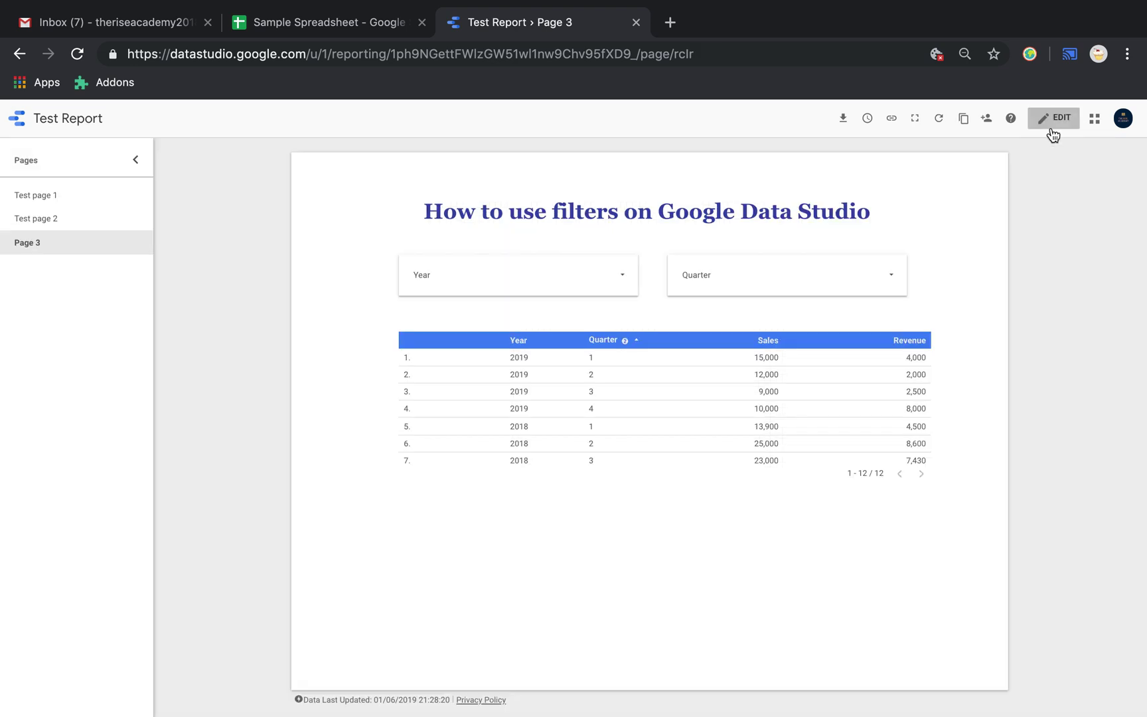
{"action": "left_click", "coordinate": [615, 286]}
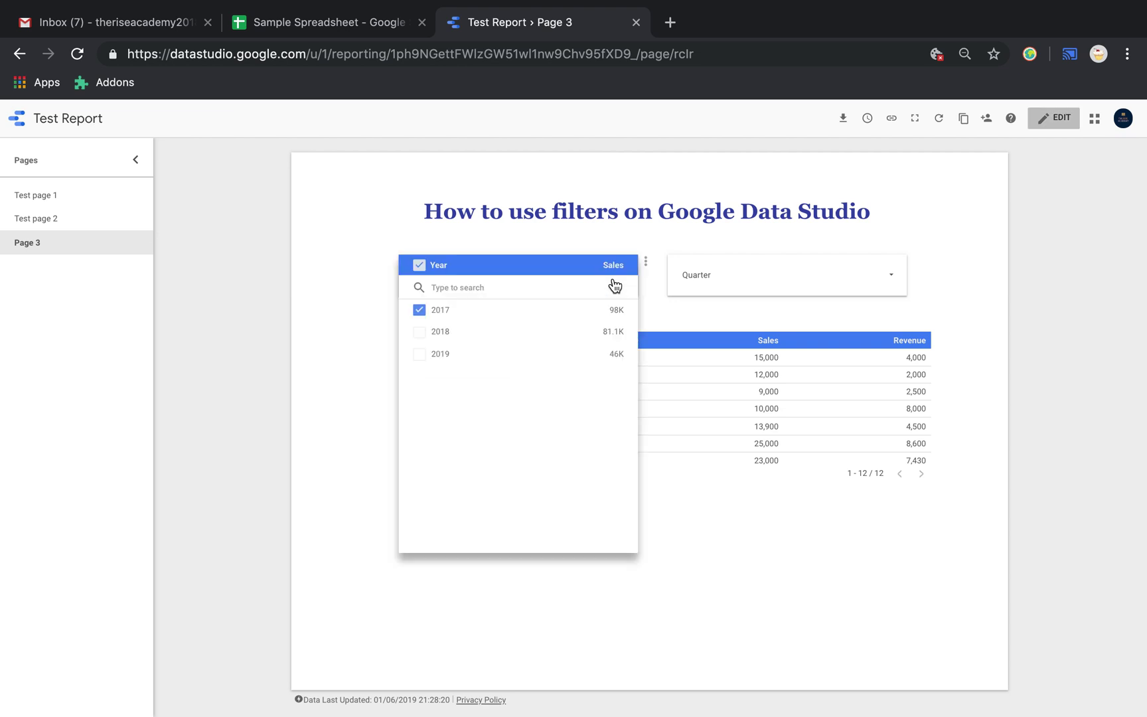
{"action": "left_click", "coordinate": [612, 332]}
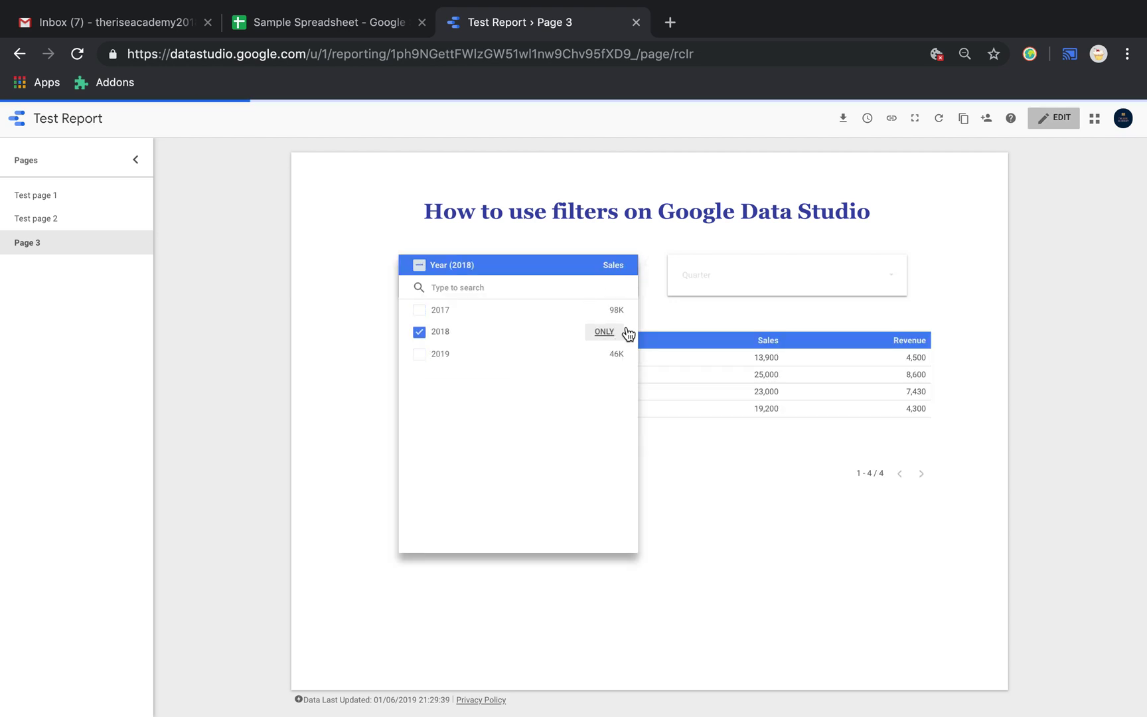
{"action": "left_click", "coordinate": [956, 275]}
{"action": "left_click", "coordinate": [897, 276]}
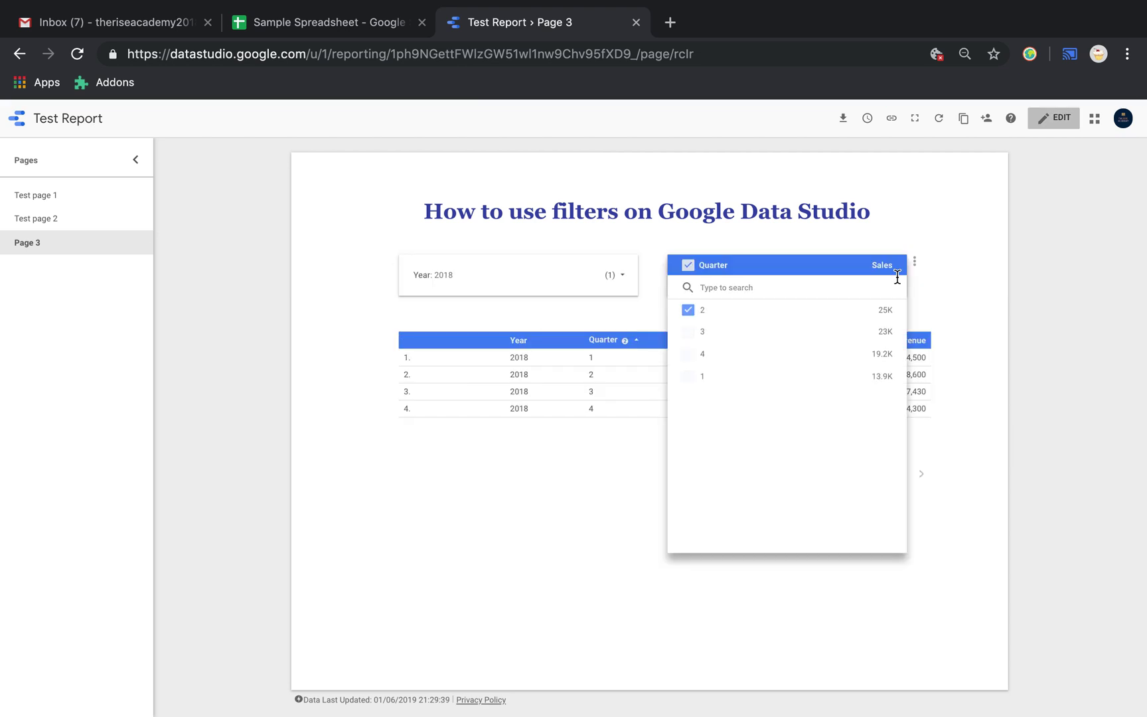
{"action": "left_click", "coordinate": [874, 356]}
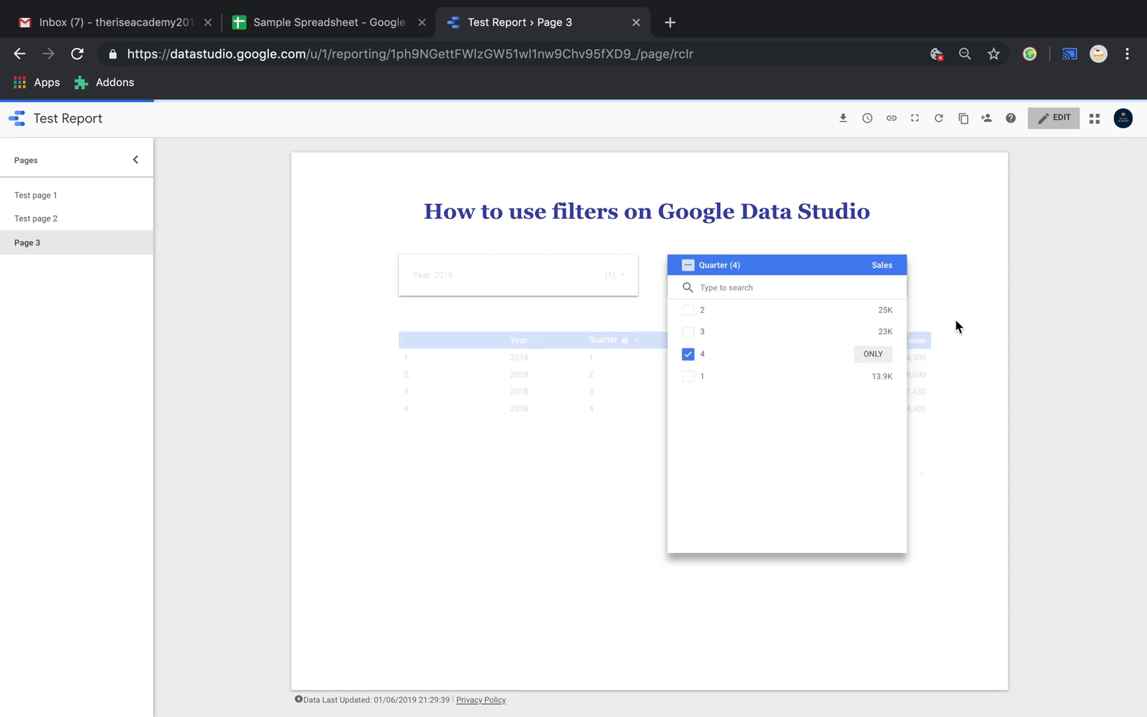
{"action": "left_click", "coordinate": [970, 297]}
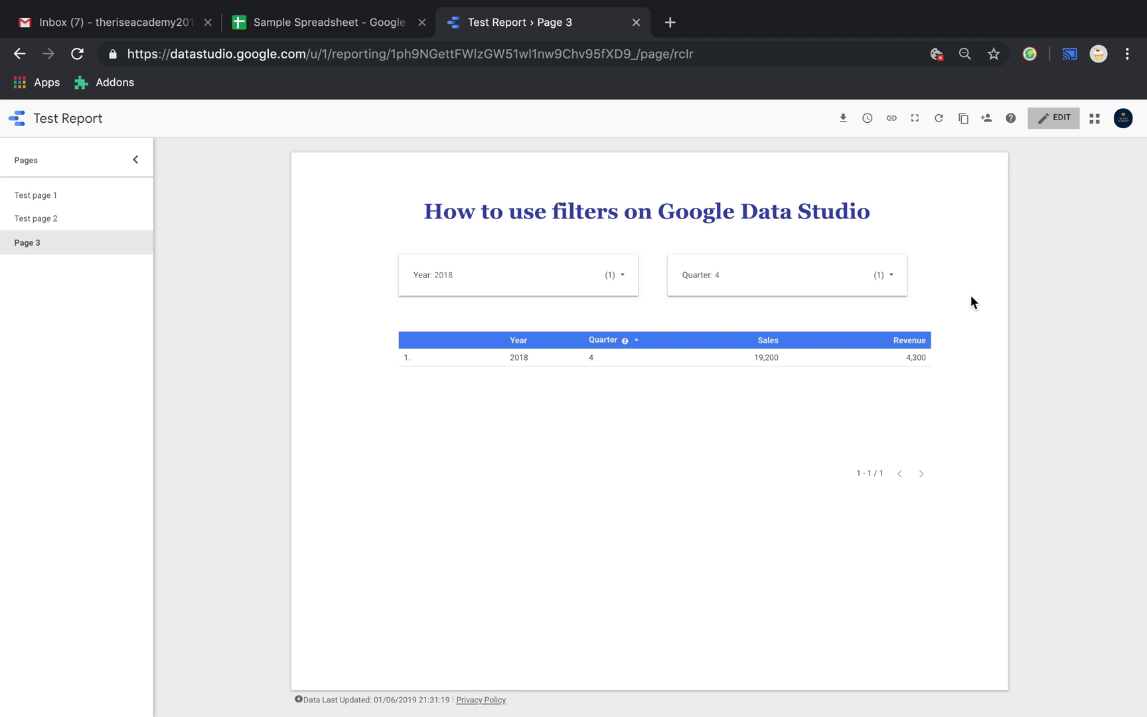
{"action": "left_click", "coordinate": [1056, 120]}
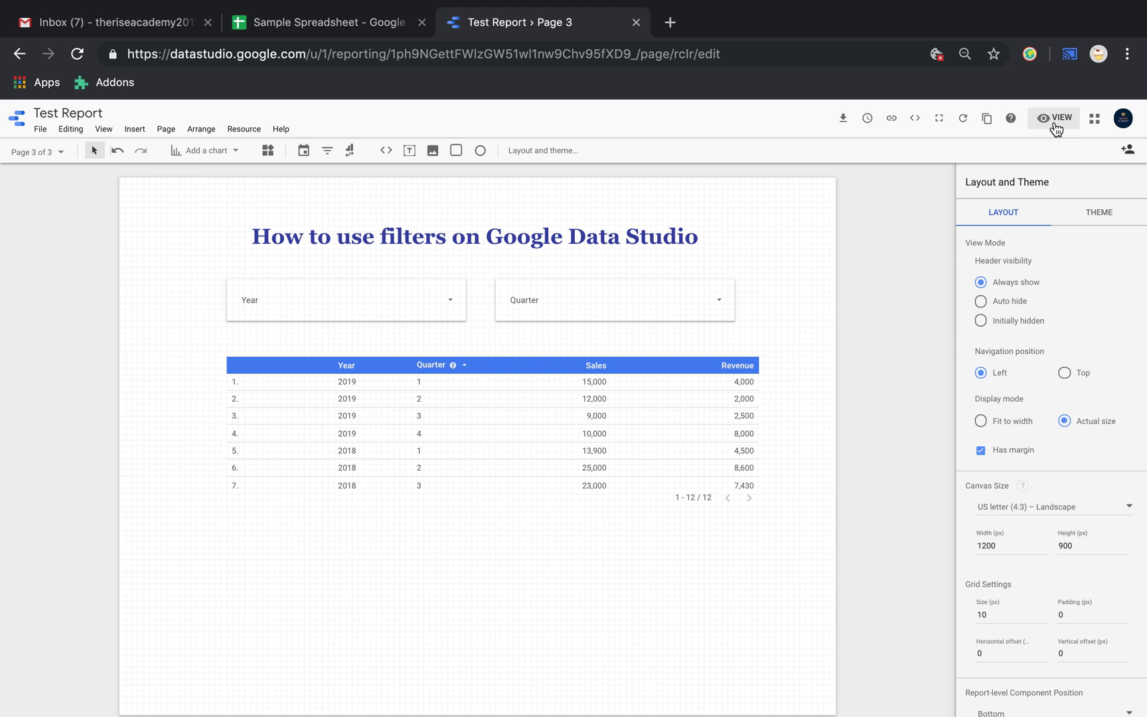
Create a new filter for the sales and revenue table and name it "test test filter".
{"action": "left_click", "coordinate": [551, 369]}
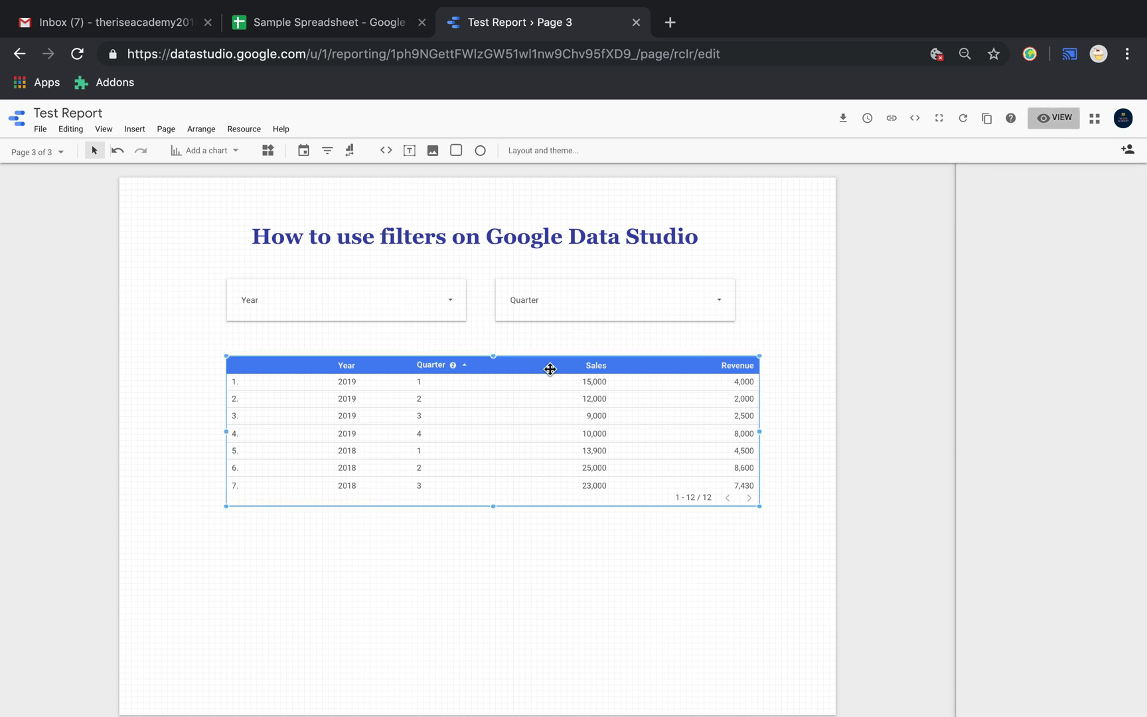
{"action": "scroll", "coordinate": [1029, 561], "scroll_direction": "down", "scroll_amount": 4}
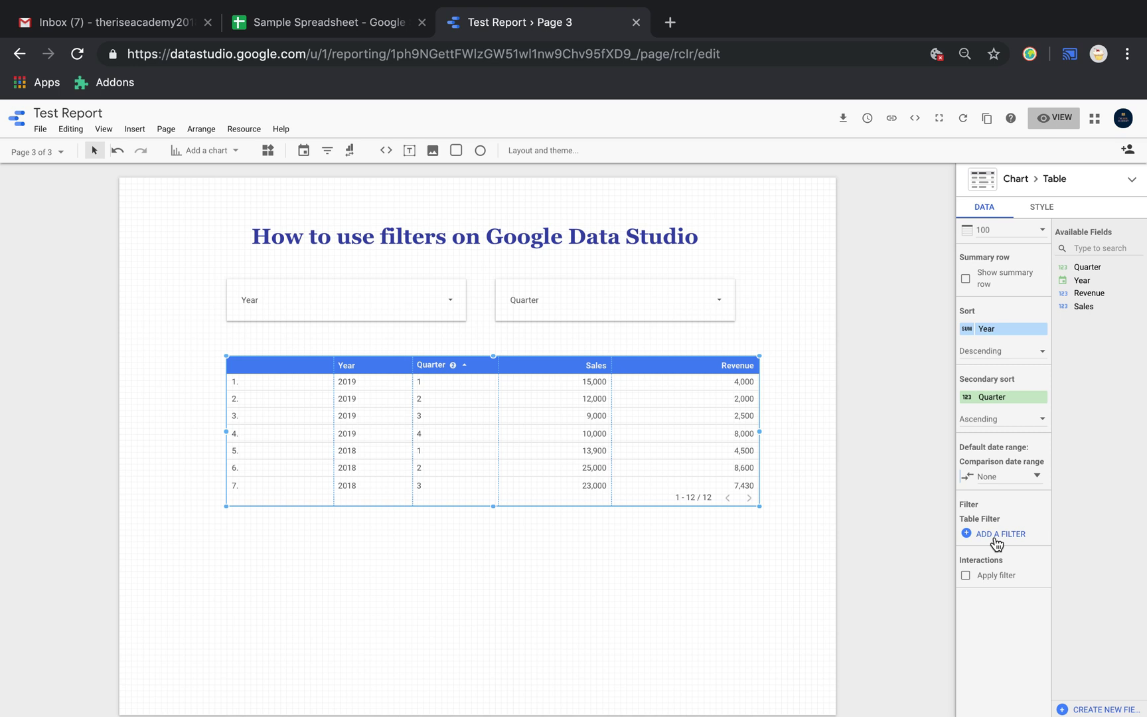
{"action": "left_click", "coordinate": [996, 535]}
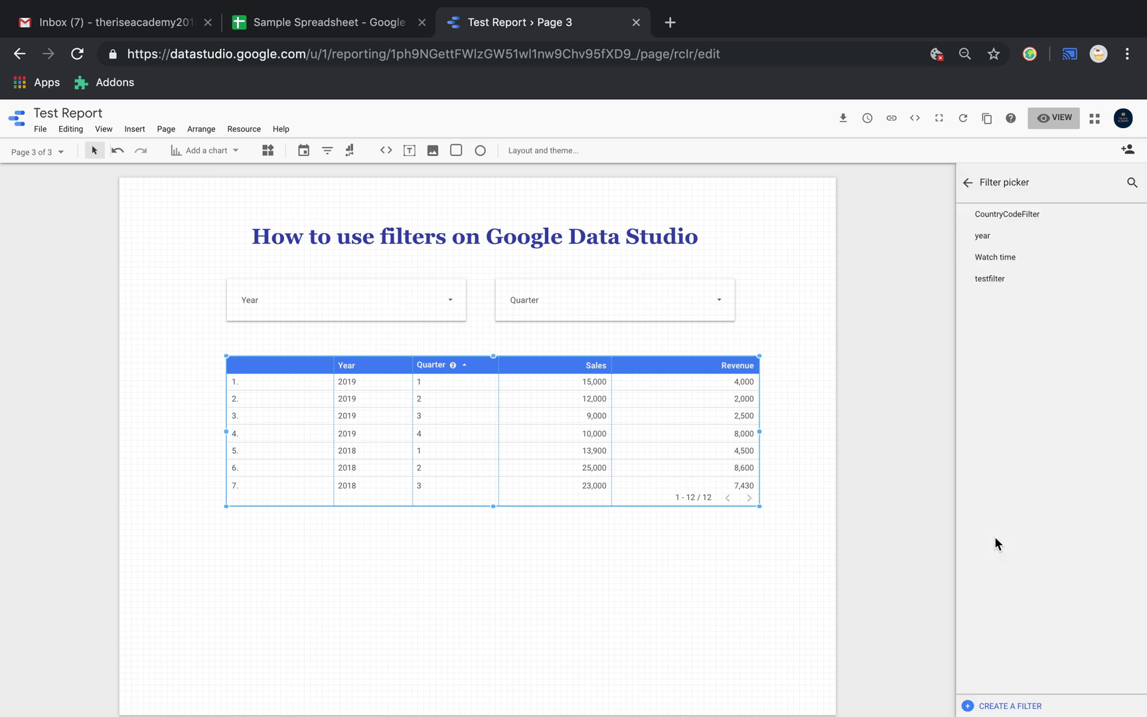
{"action": "left_click", "coordinate": [970, 707]}
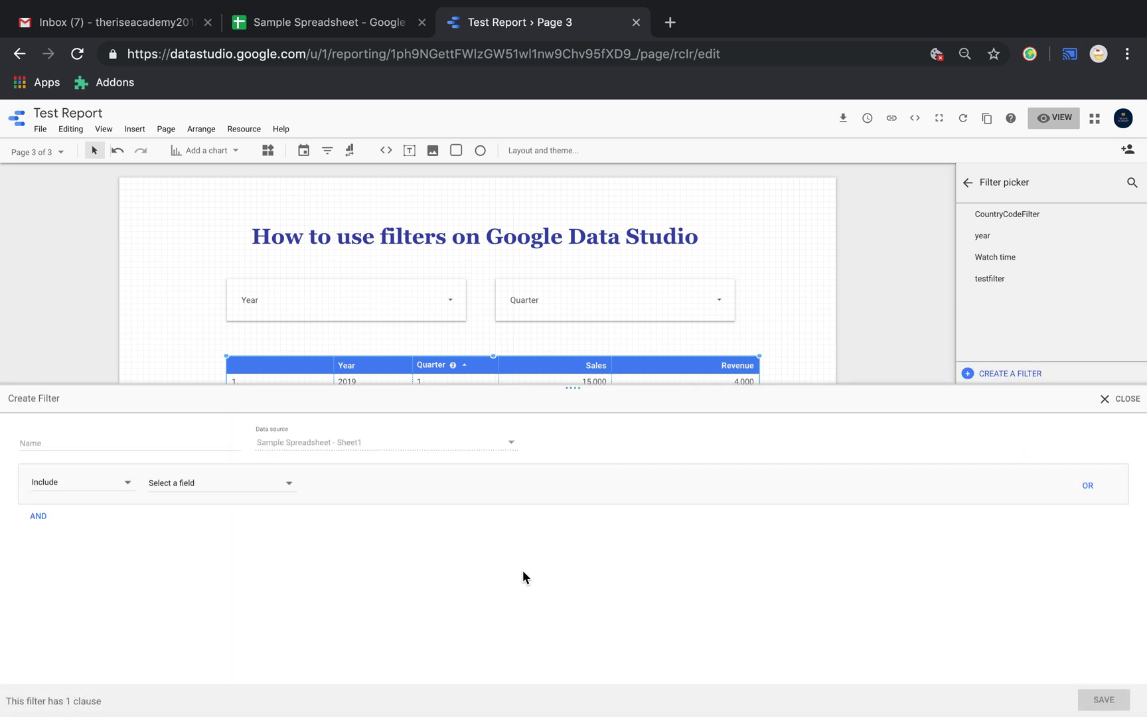
{"action": "left_click", "coordinate": [114, 440]}
{"action": "type", "text": "test test filter"}
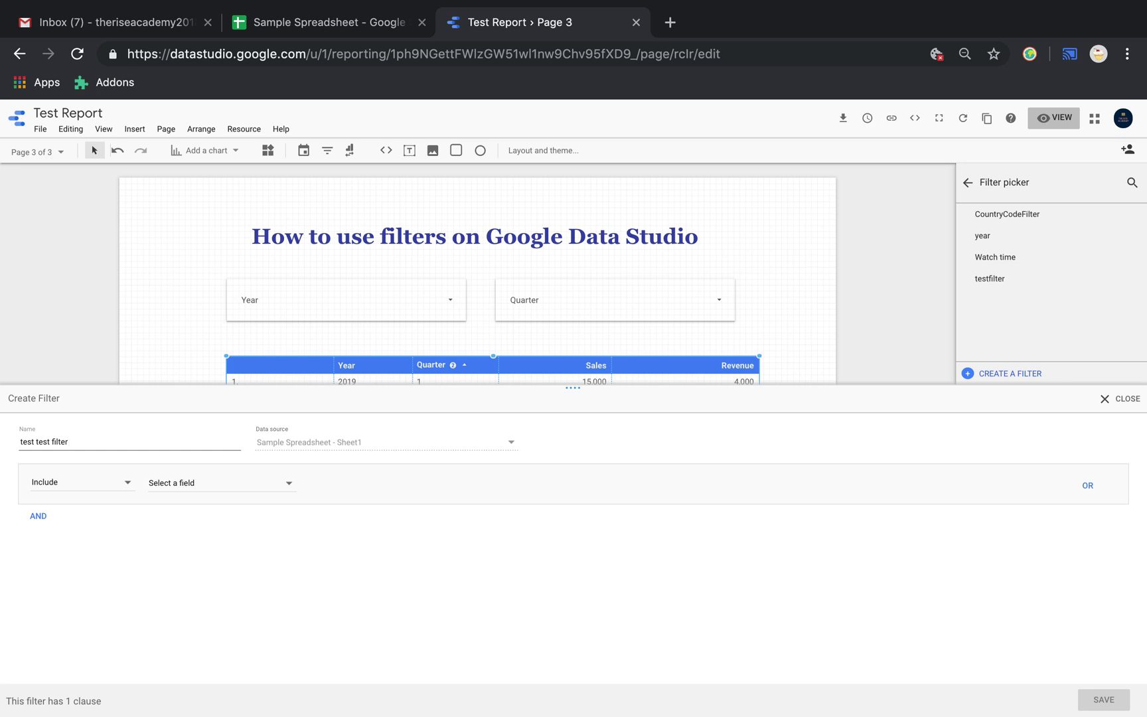
Set the filter to exclude records whose Year is equal to 2017 and save it to the table.
{"action": "left_click", "coordinate": [126, 489]}
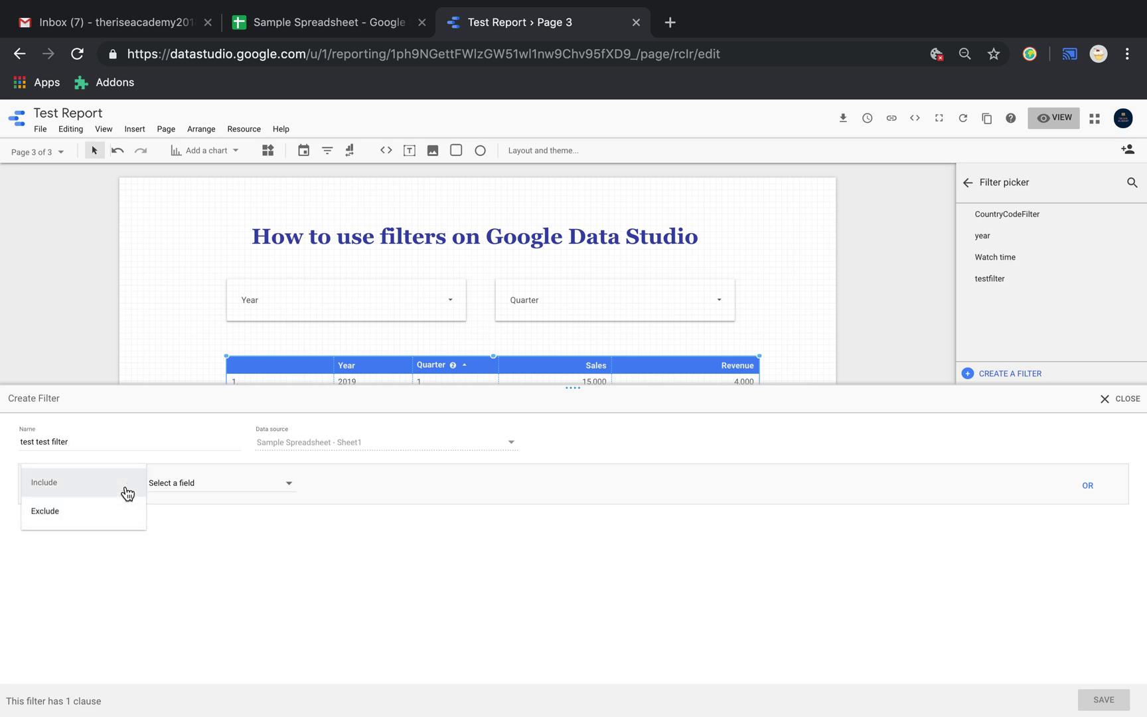
{"action": "left_click", "coordinate": [92, 521]}
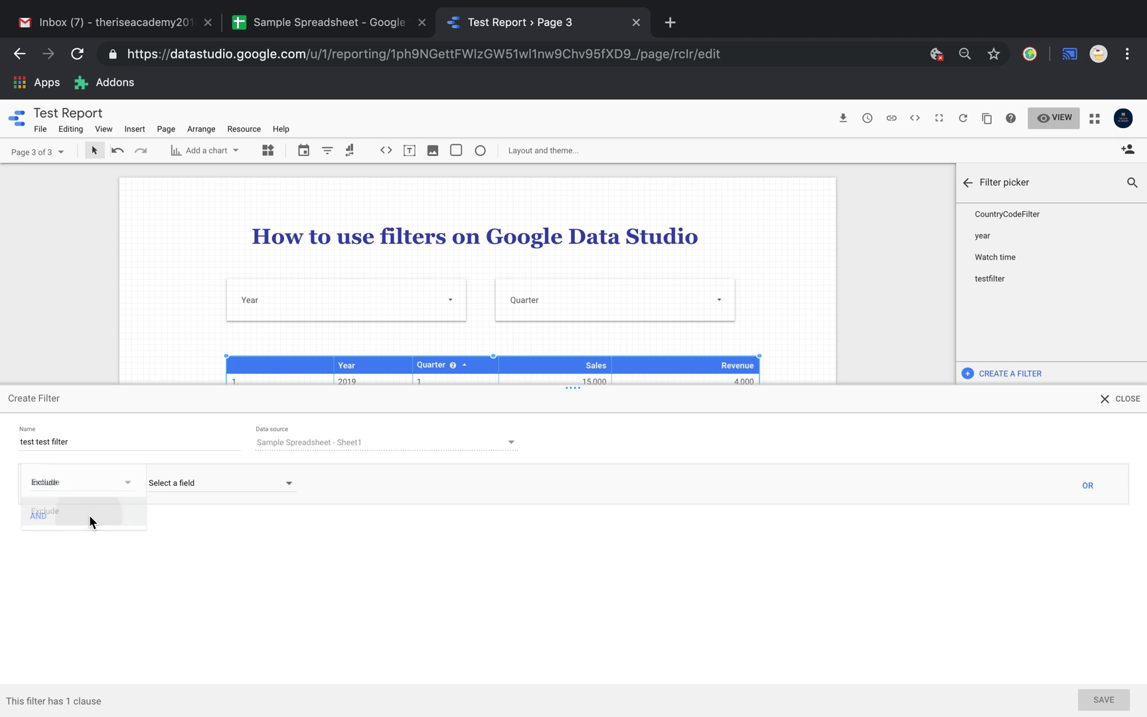
{"action": "left_click", "coordinate": [274, 485]}
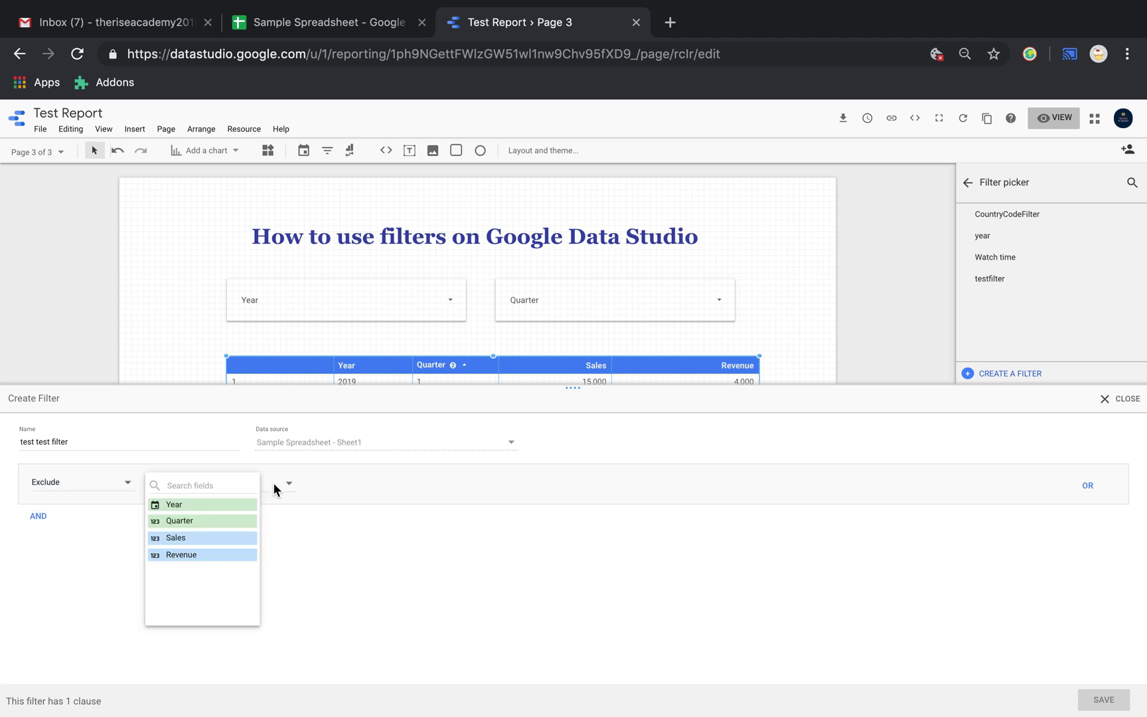
{"action": "left_click", "coordinate": [227, 505]}
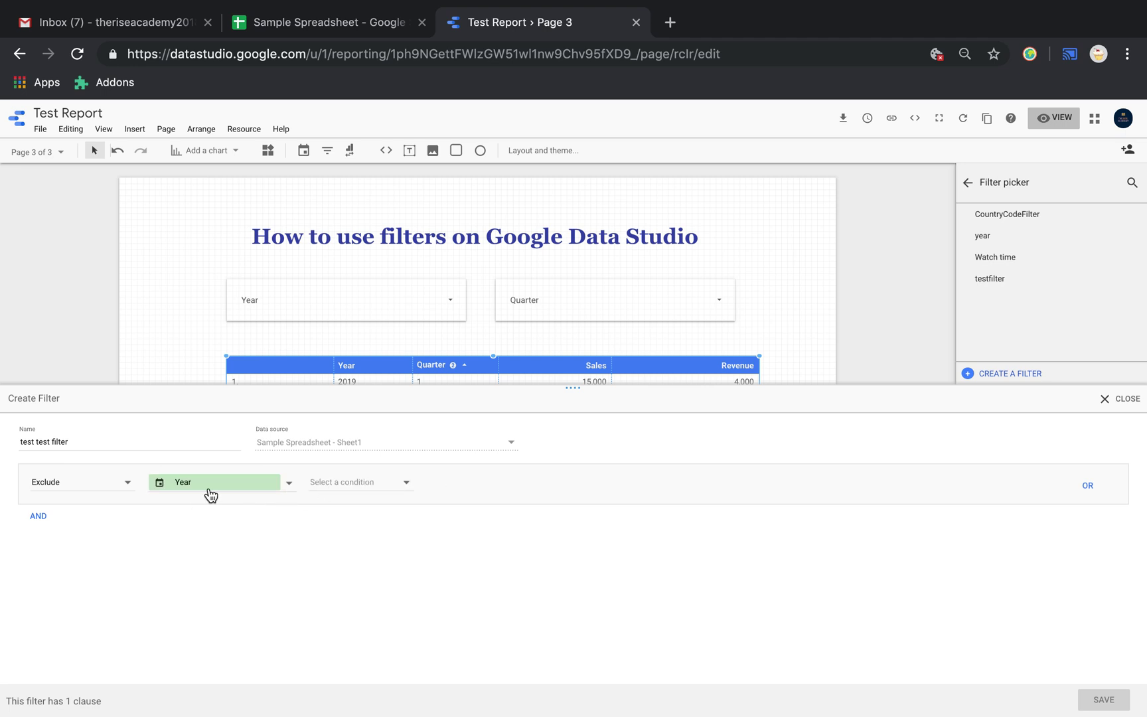
{"action": "left_click", "coordinate": [407, 485]}
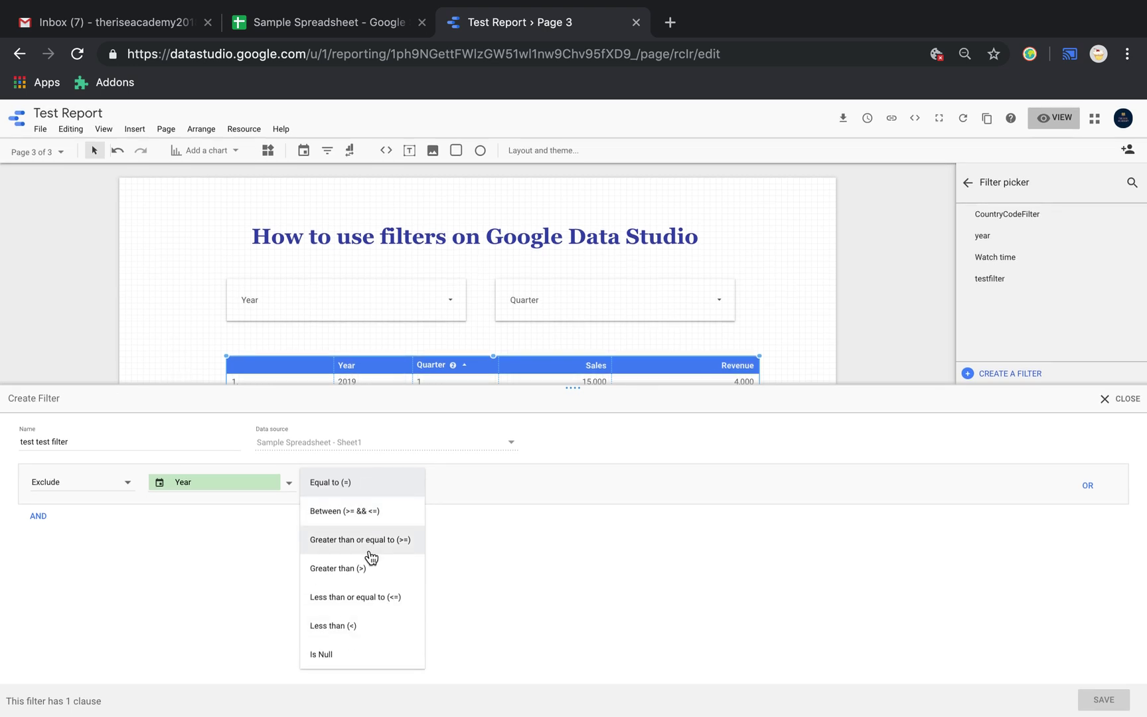
{"action": "left_click", "coordinate": [365, 490]}
{"action": "left_click", "coordinate": [451, 486]}
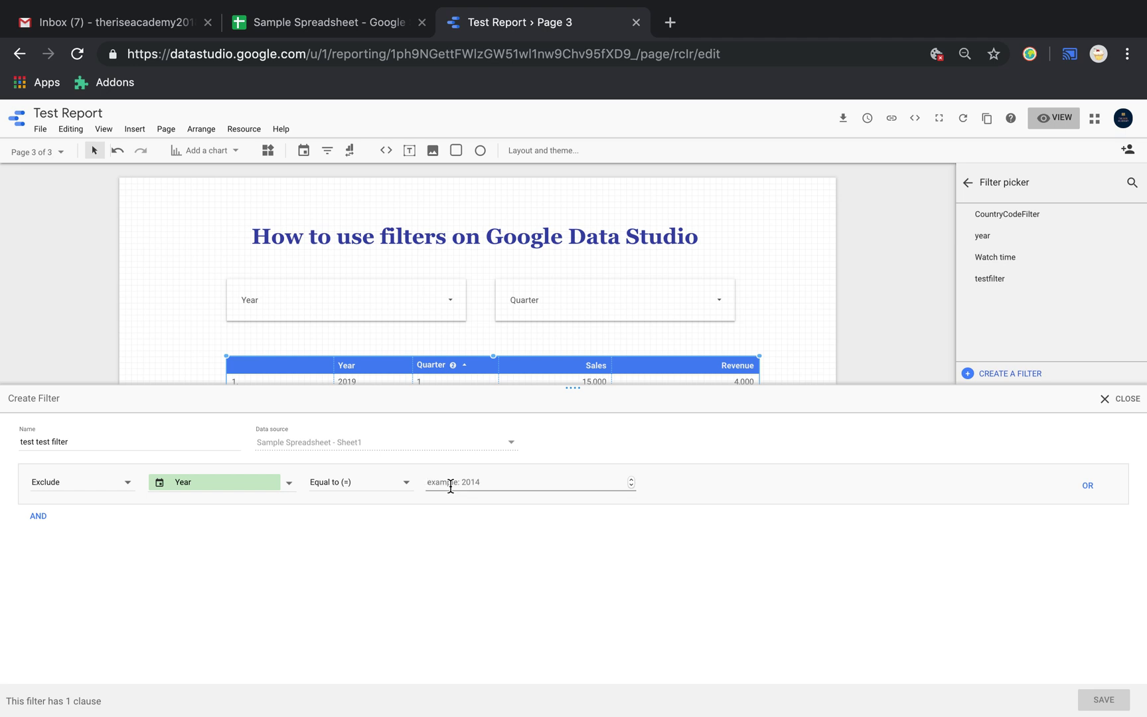
{"action": "type", "text": "2017"}
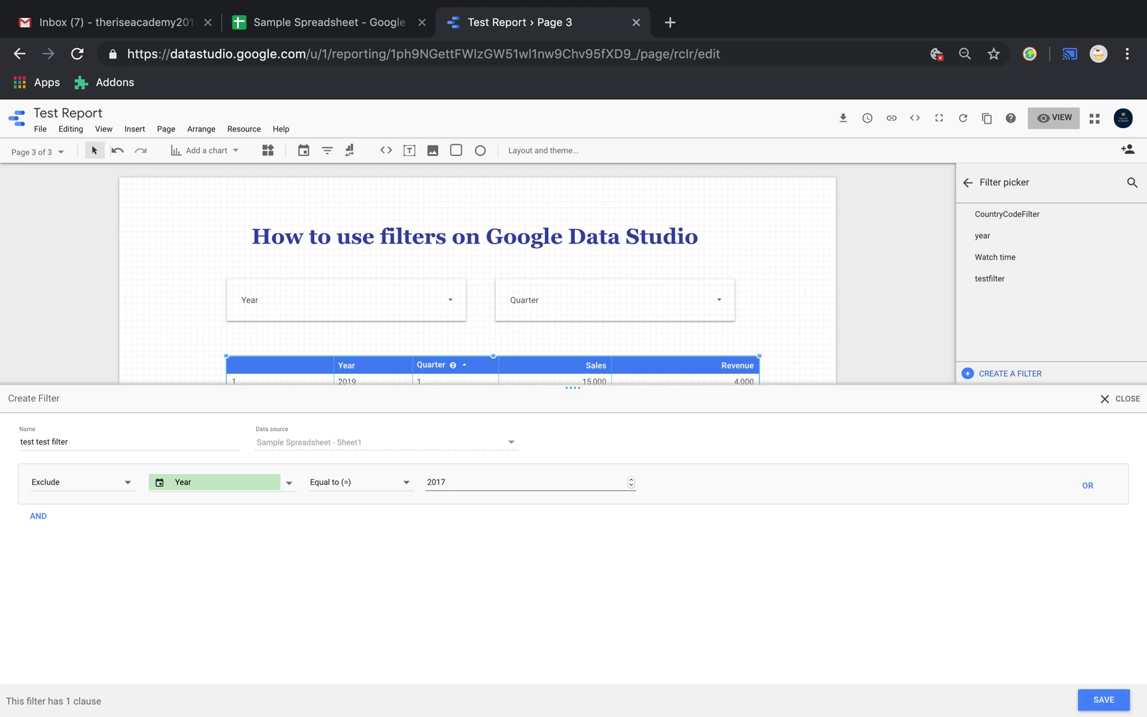
{"action": "left_click", "coordinate": [1102, 701]}
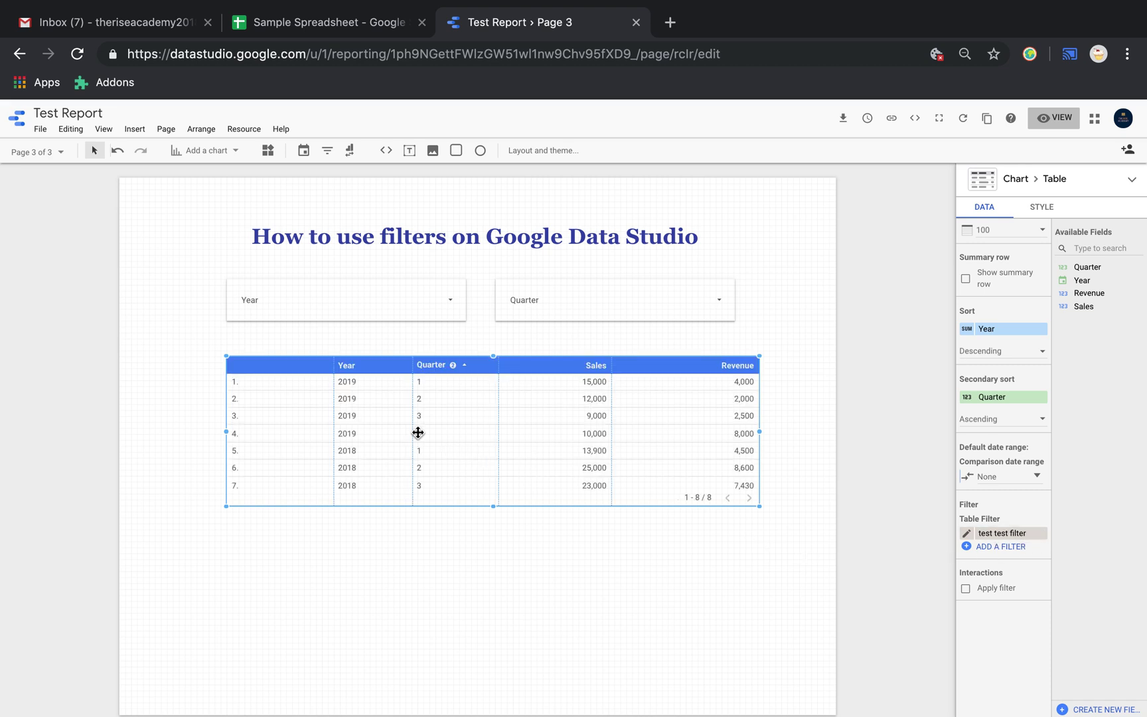
Preview the report, check the years offered by the Year filter control, and return to editing.
{"action": "left_click", "coordinate": [1059, 128]}
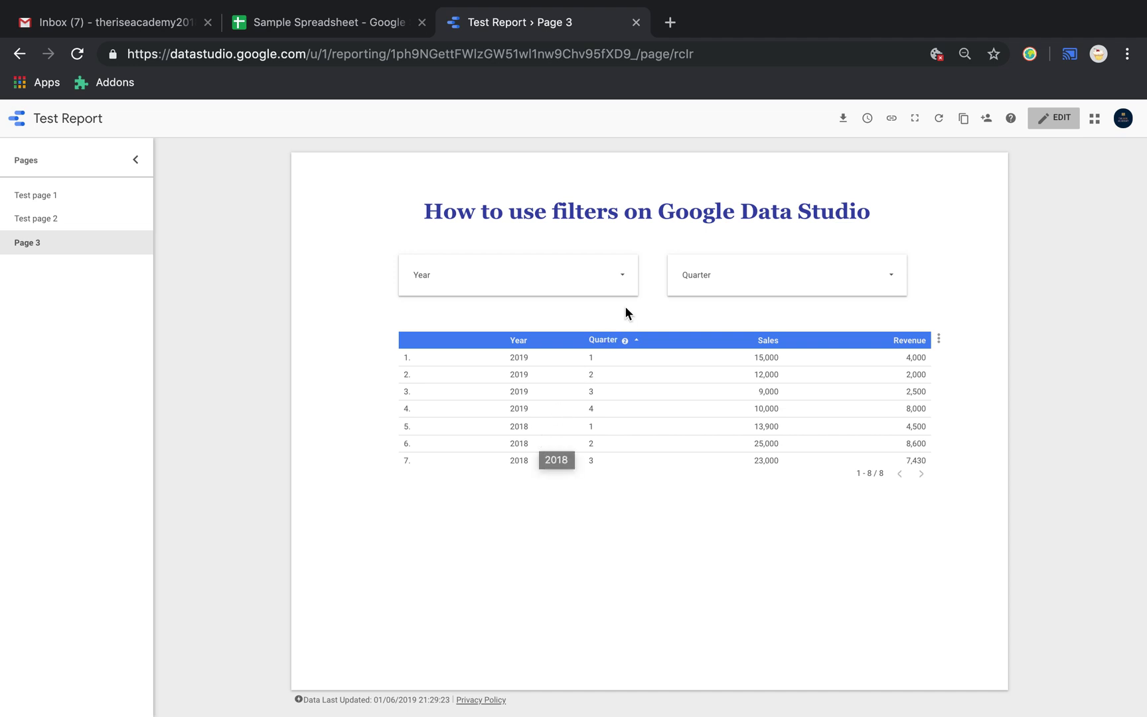
{"action": "left_click", "coordinate": [621, 276]}
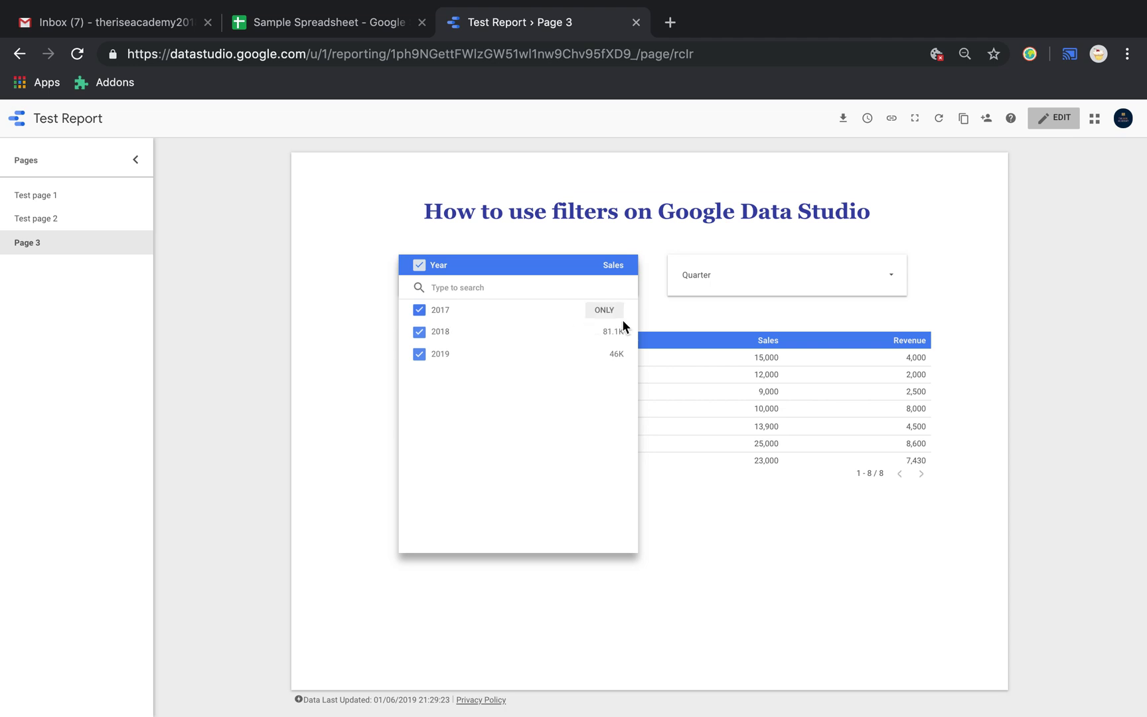
{"action": "left_click", "coordinate": [698, 323]}
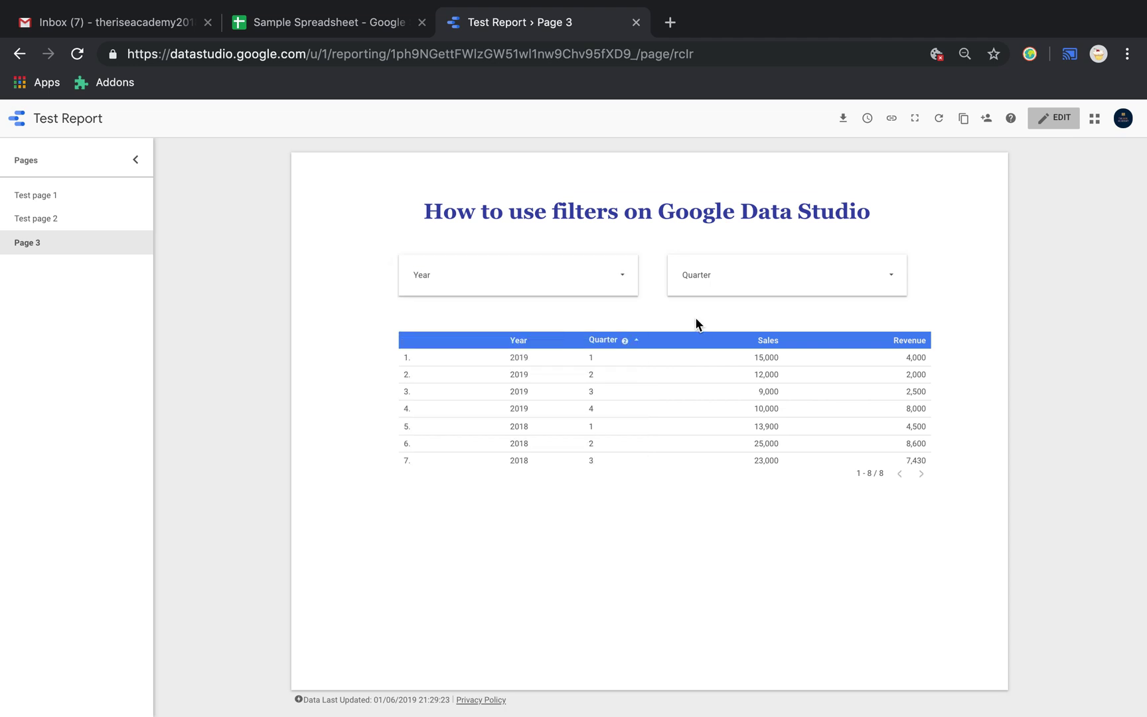
{"action": "left_click", "coordinate": [1058, 126]}
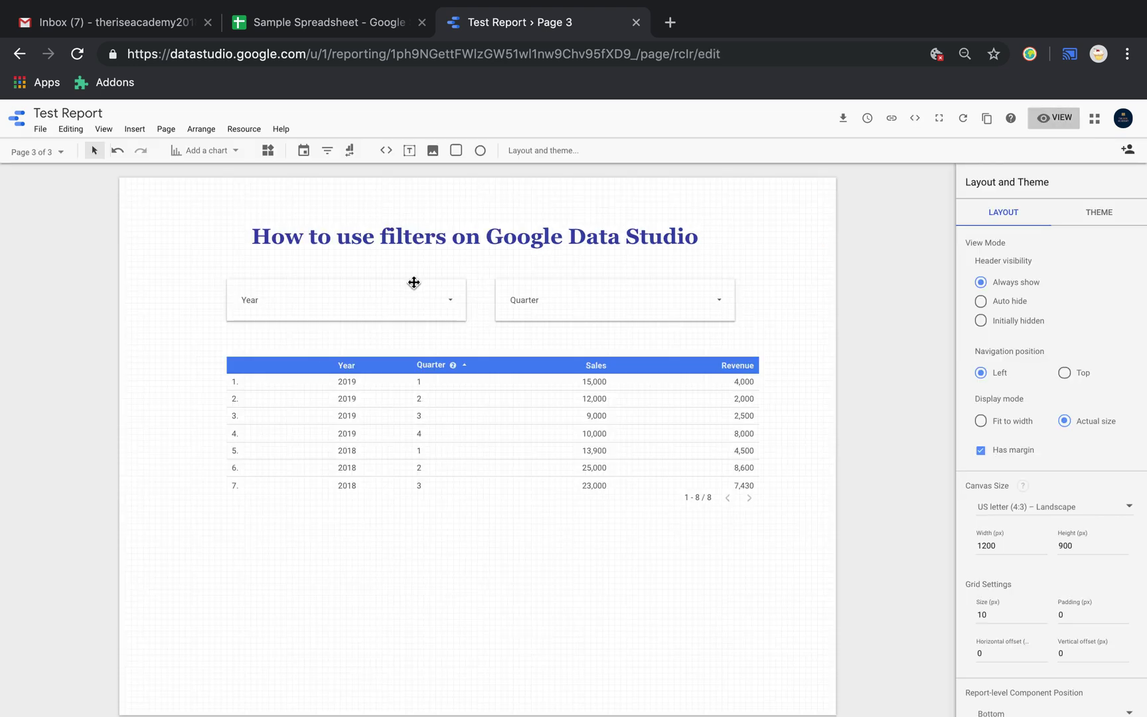
Apply the existing "test test filter" to both the Year and the Quarter filter controls.
{"action": "left_click", "coordinate": [393, 301]}
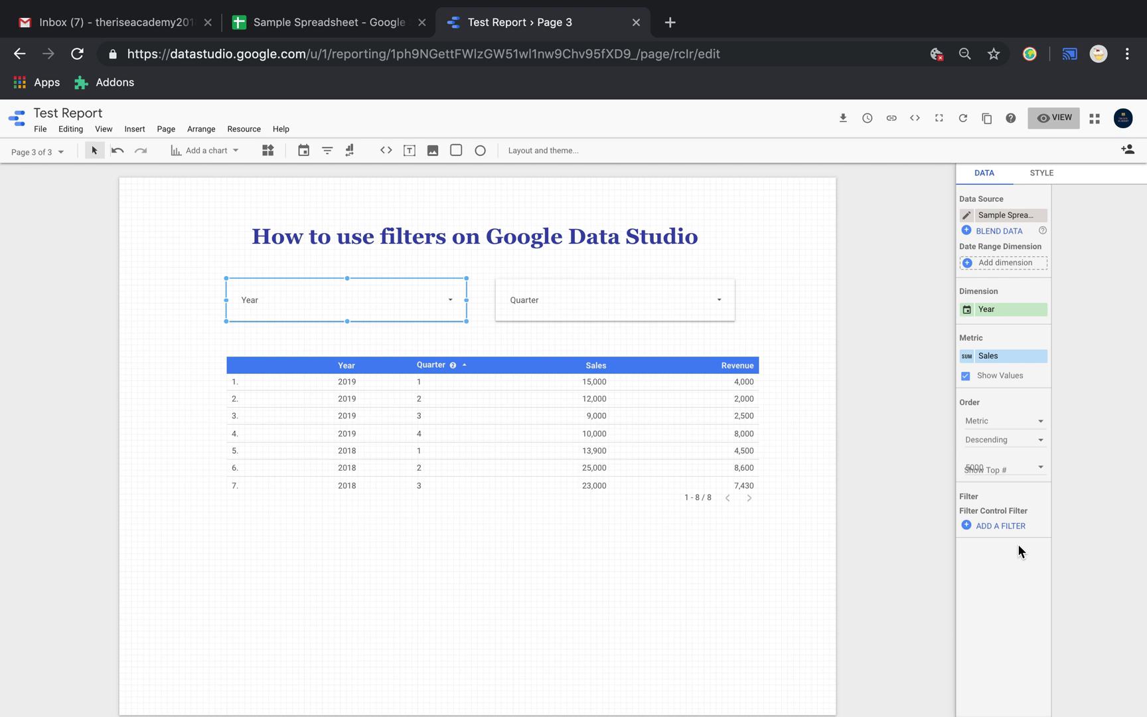
{"action": "left_click", "coordinate": [967, 525]}
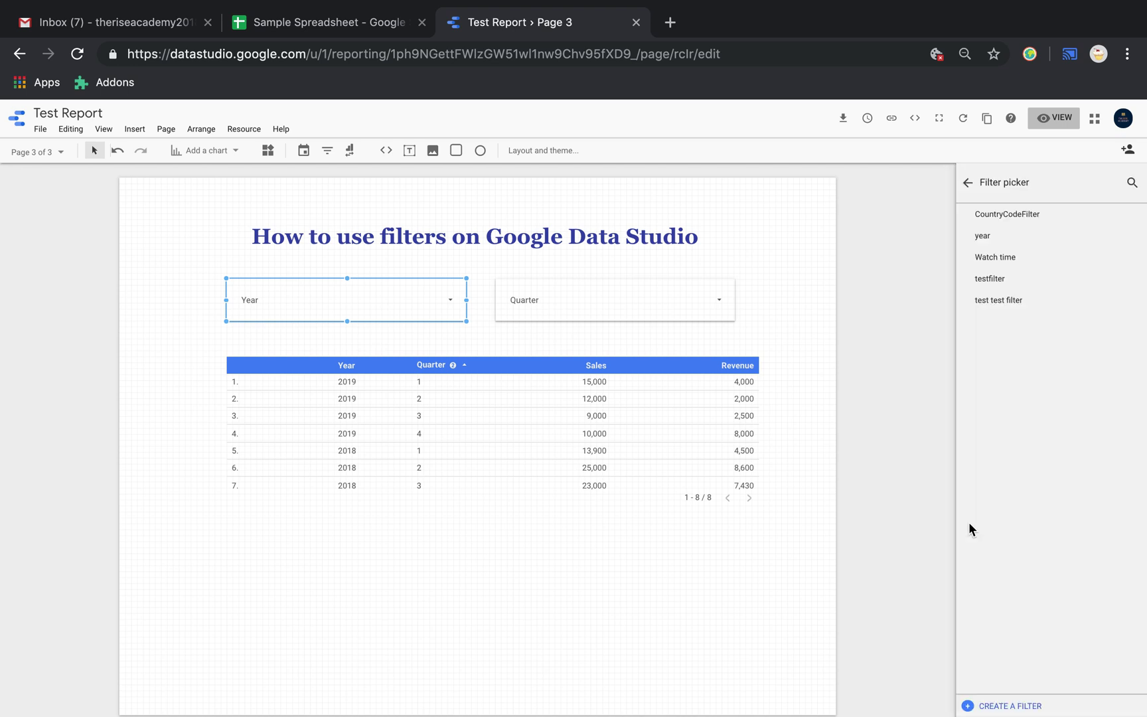
{"action": "left_click", "coordinate": [1000, 304]}
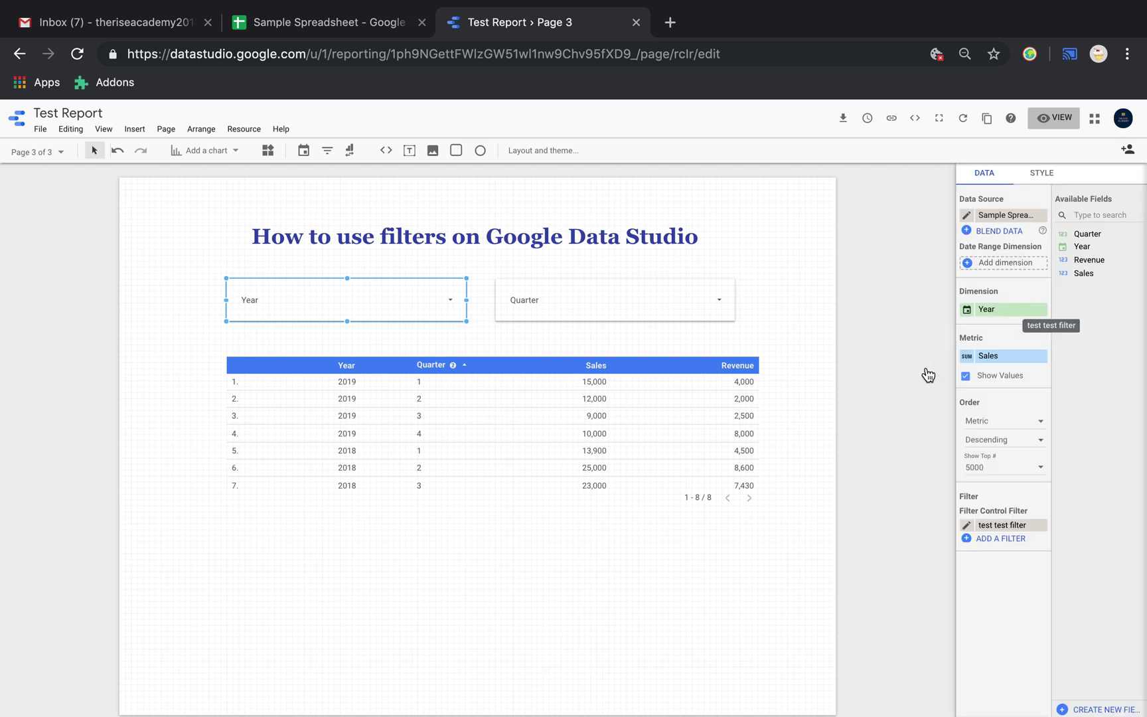
{"action": "left_click", "coordinate": [607, 302]}
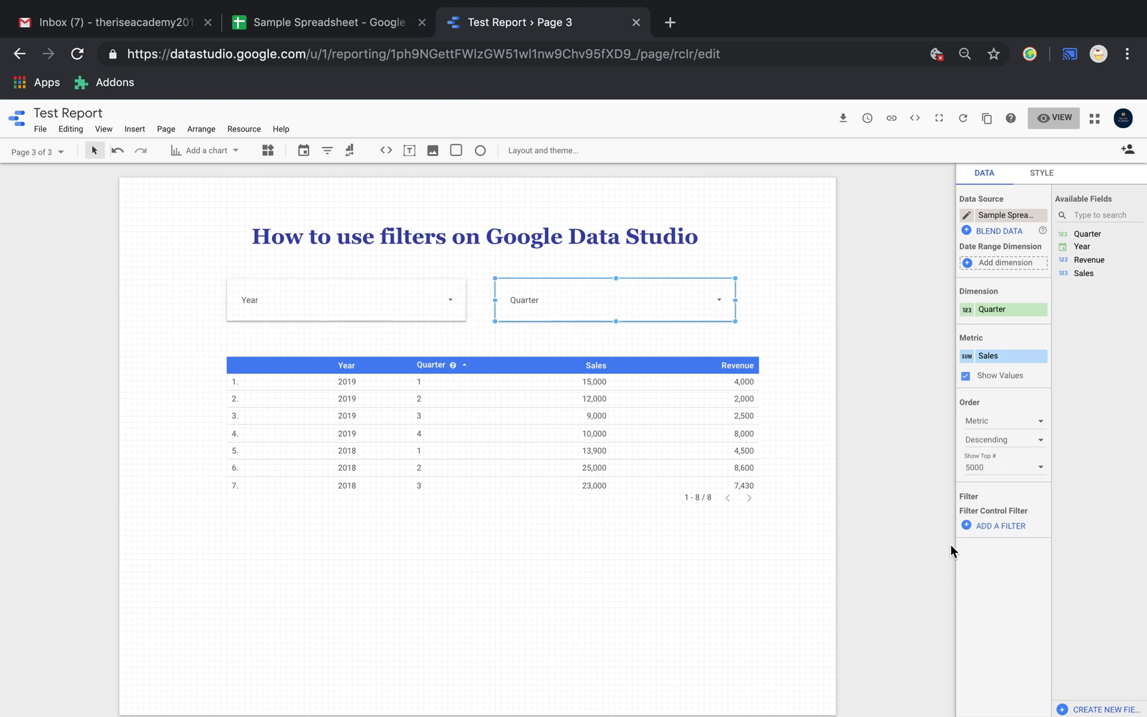
{"action": "left_click", "coordinate": [968, 526]}
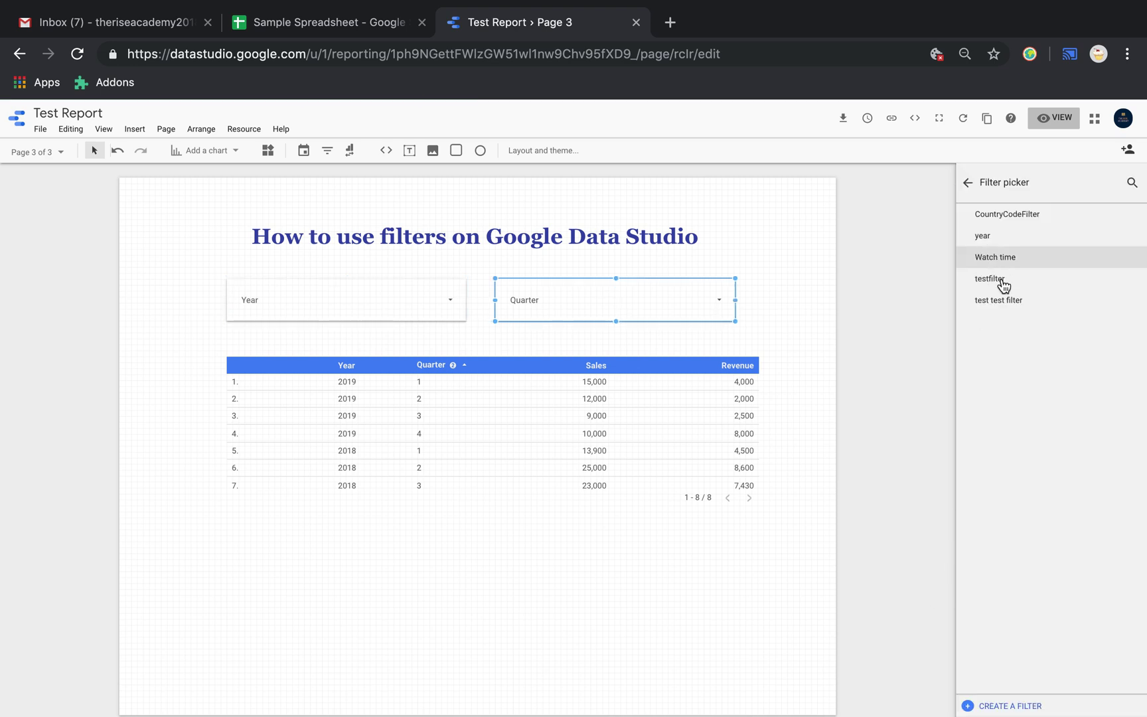
{"action": "left_click", "coordinate": [1006, 302]}
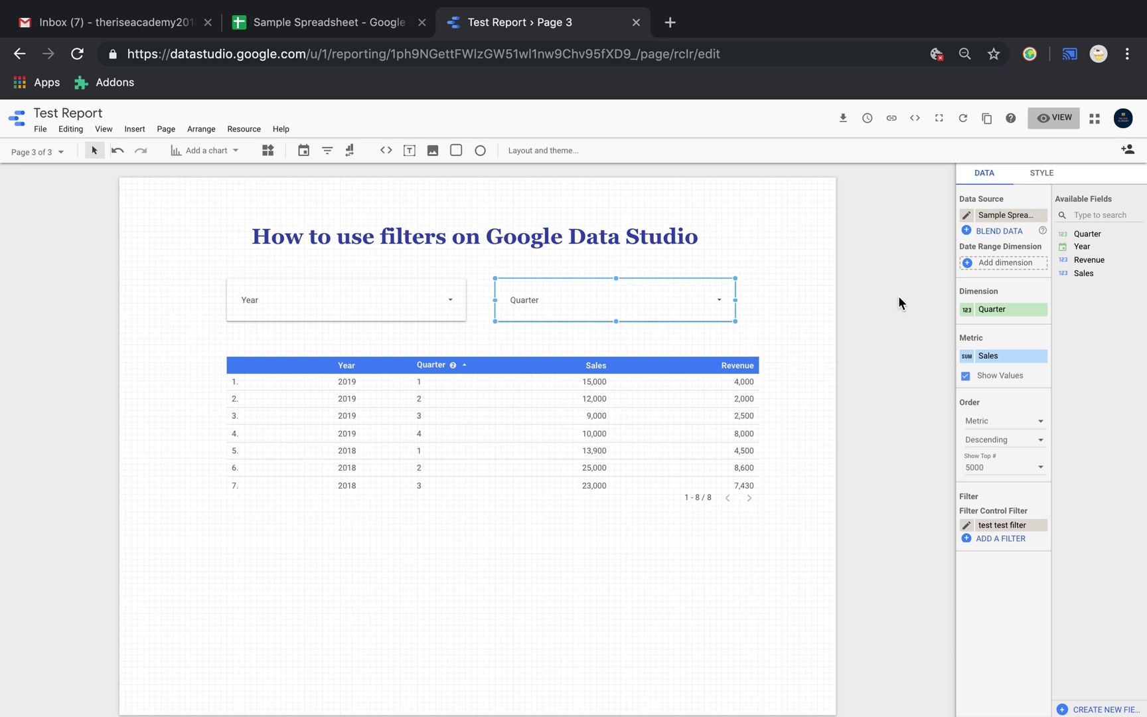
Preview the report and check the values offered by the Year and Quarter filter controls.
{"action": "left_click", "coordinate": [1061, 119]}
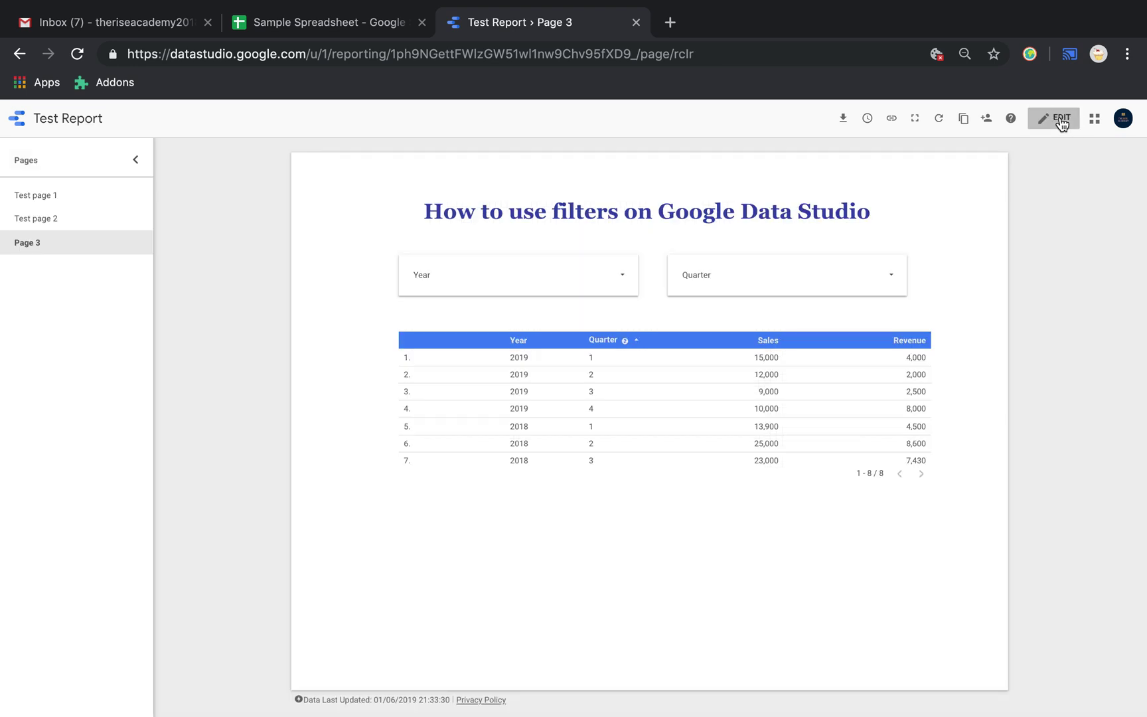
{"action": "left_click", "coordinate": [622, 279]}
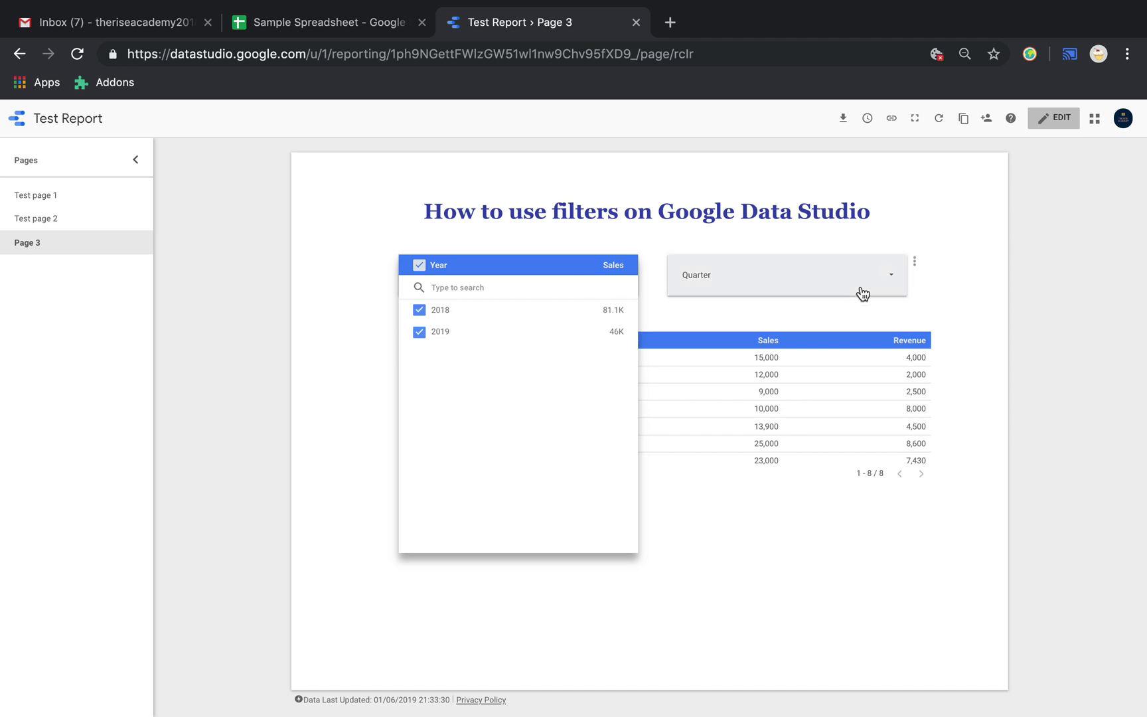
{"action": "left_click", "coordinate": [862, 292]}
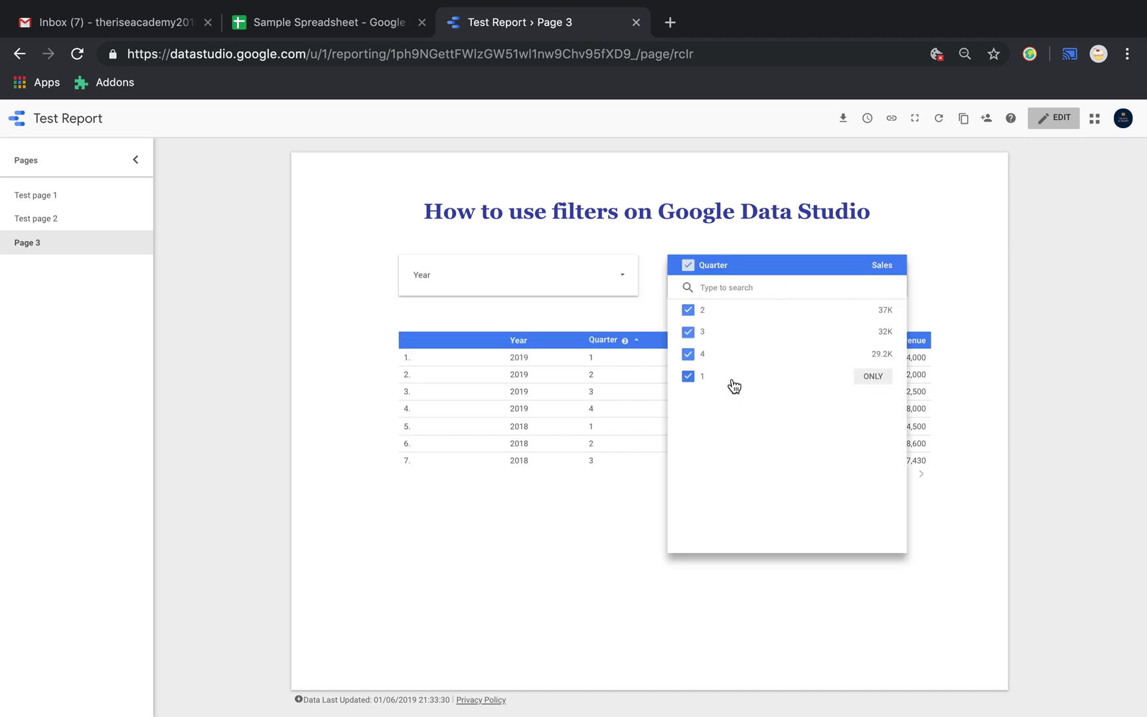
{"action": "left_click", "coordinate": [953, 286]}
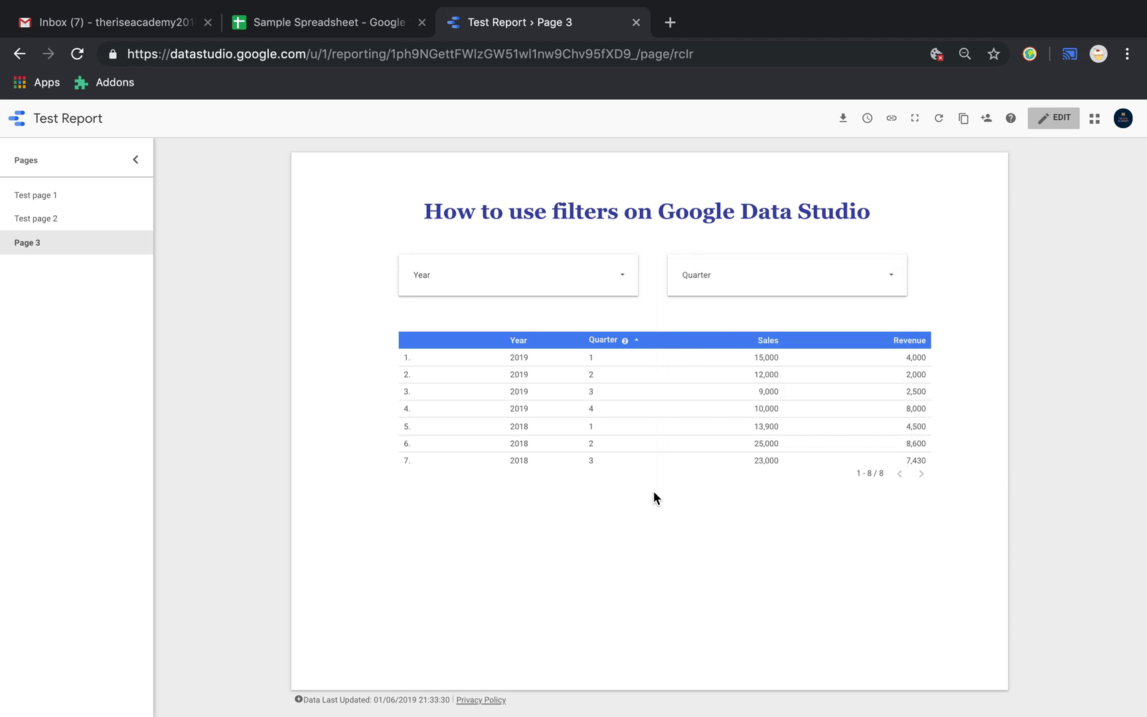